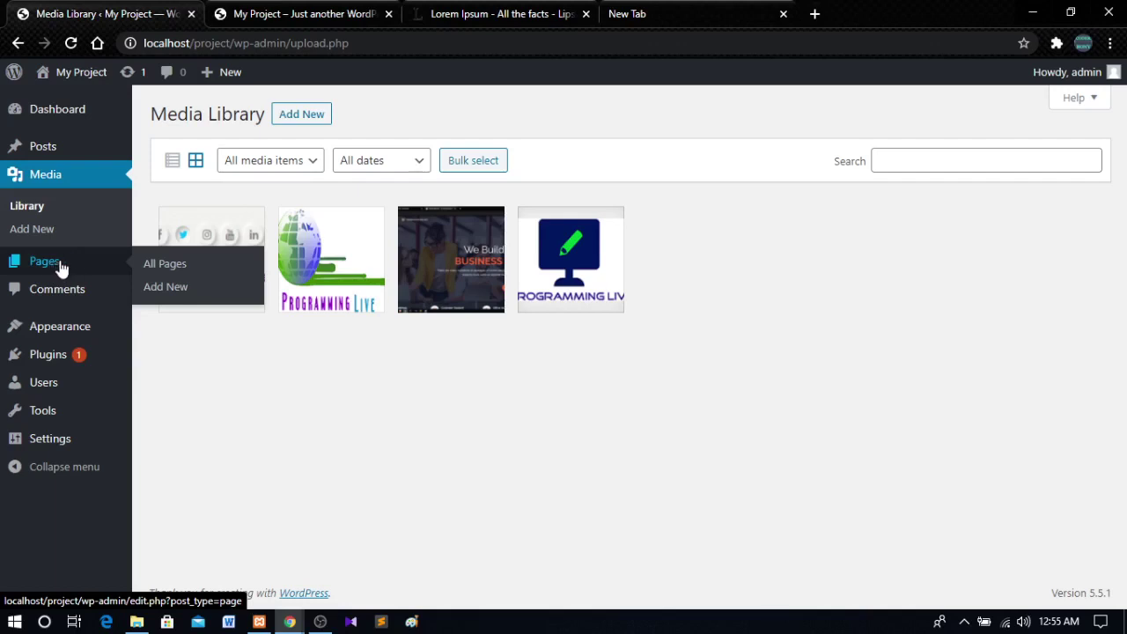
Go to the list of all pages and open the Privacy Policy draft for editing in a separate browser tab
click(67, 261)
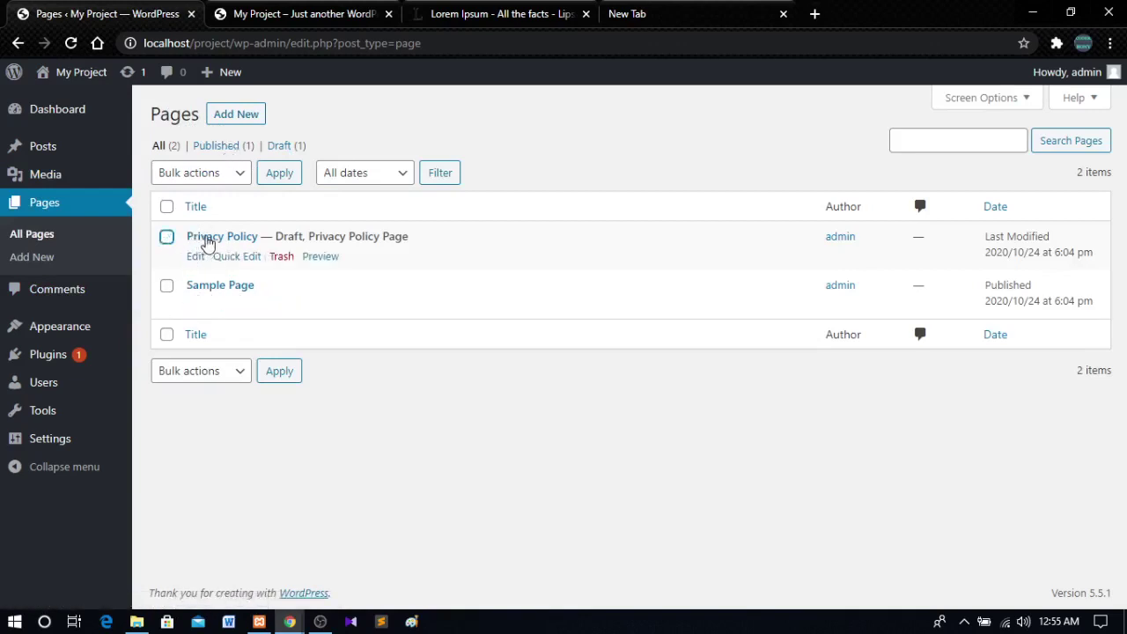
right_click(231, 245)
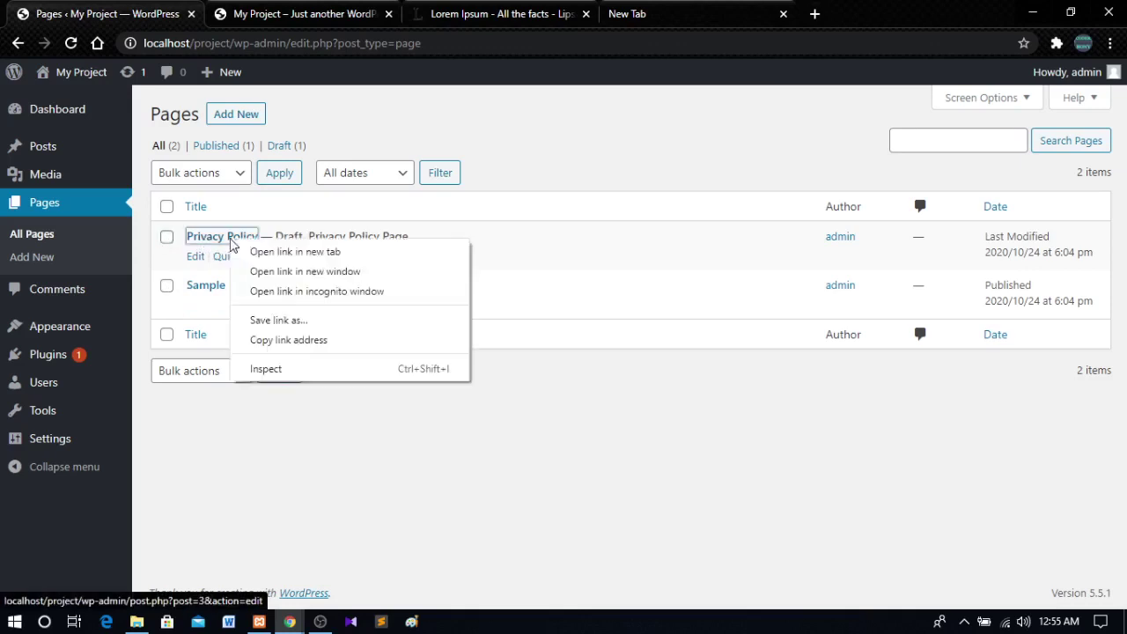
click(287, 254)
click(315, 11)
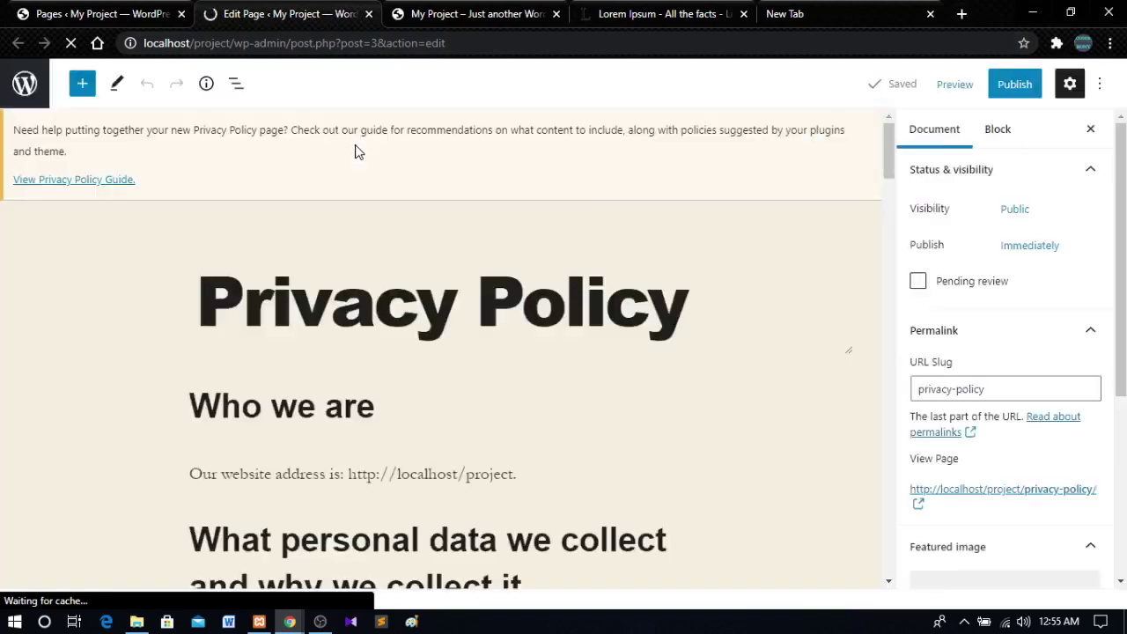
Look through the Privacy Policy draft's headings and text, and close its browser tab
scroll(390, 216, down, 3)
scroll(571, 260, up, 3)
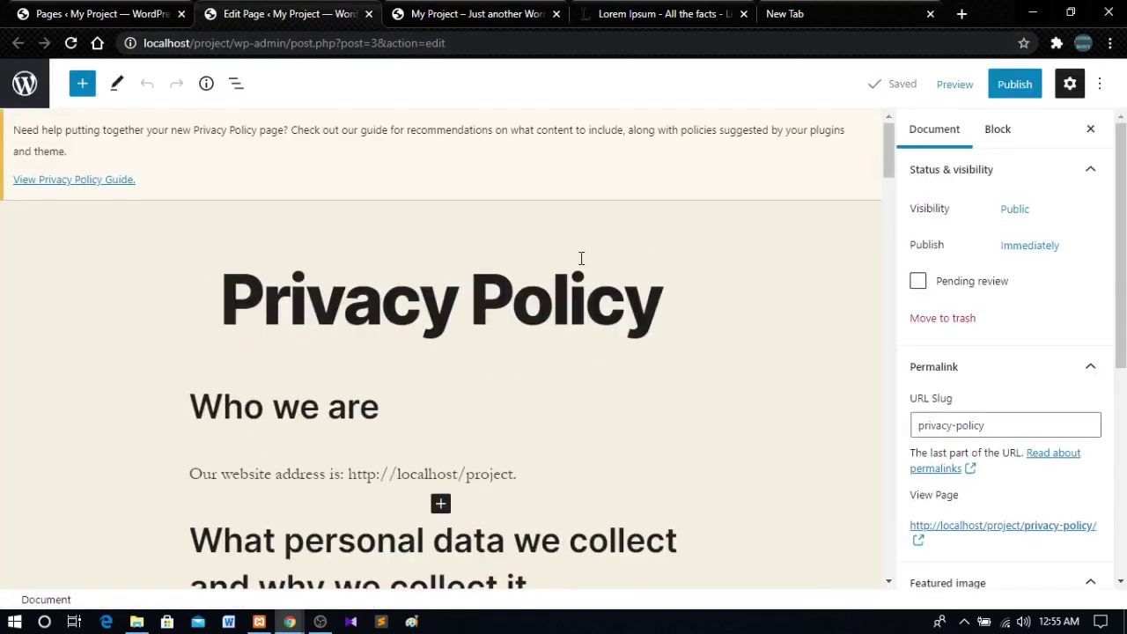
scroll(362, 259, down, 1)
scroll(289, 255, down, 10)
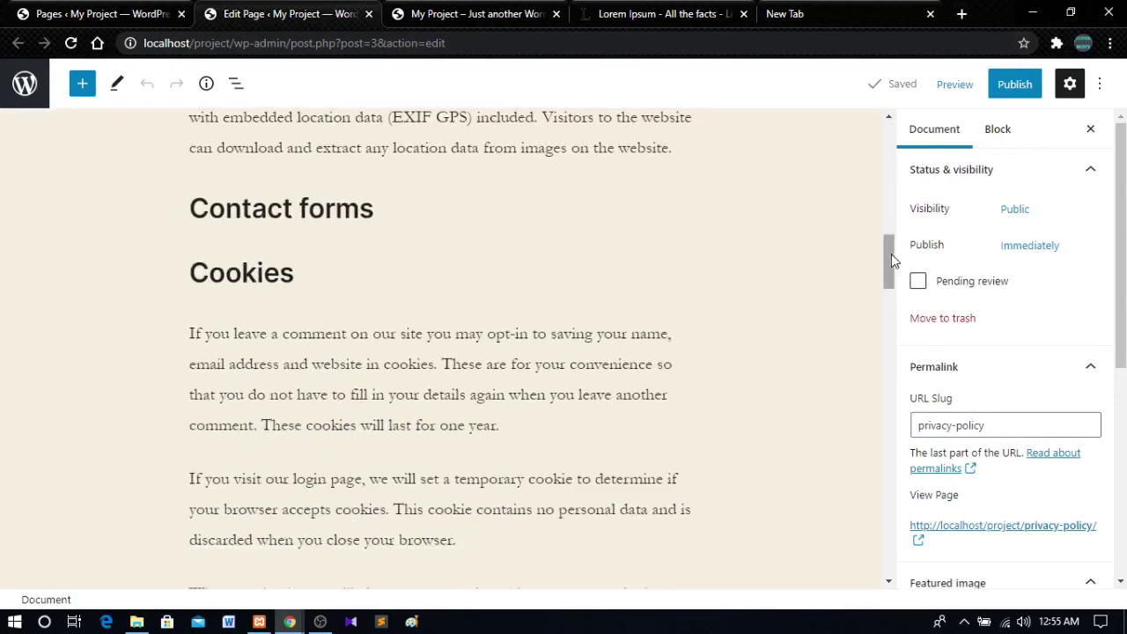
drag(891, 258, 886, 120)
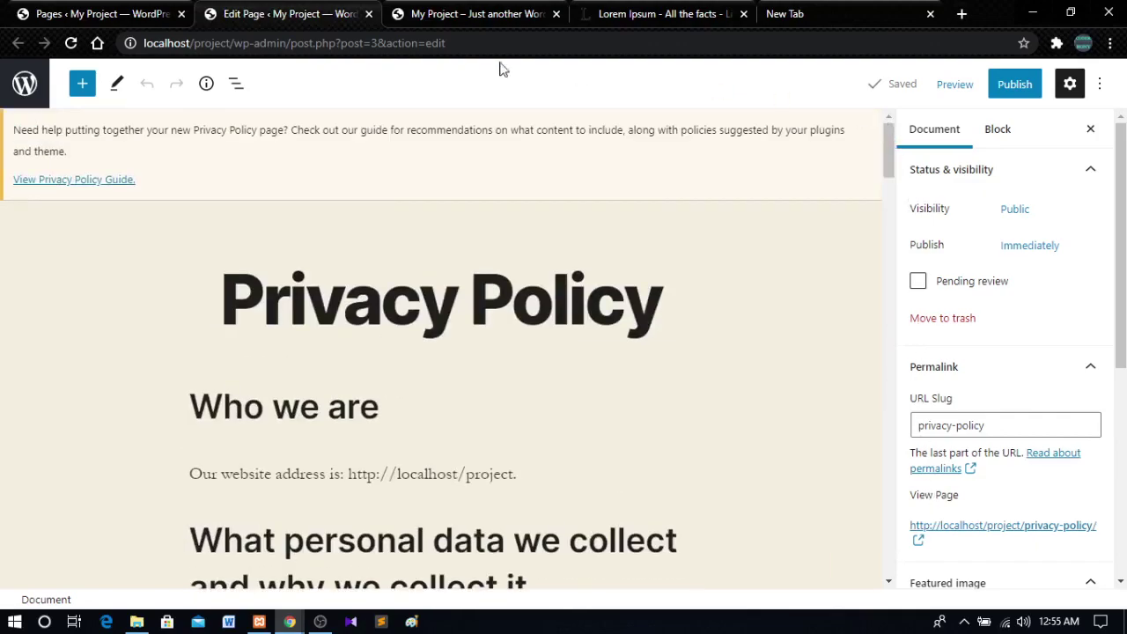
click(368, 13)
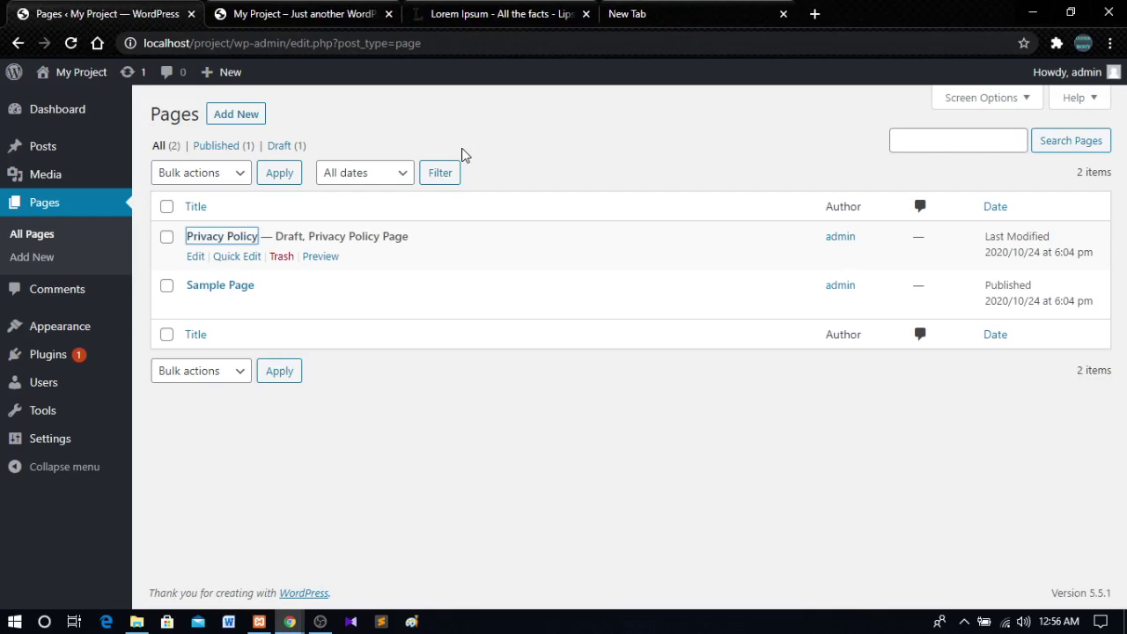
Search for "prothom alo" in the empty browser tab and open the news site's বিশেষ সংবাদ section
click(685, 11)
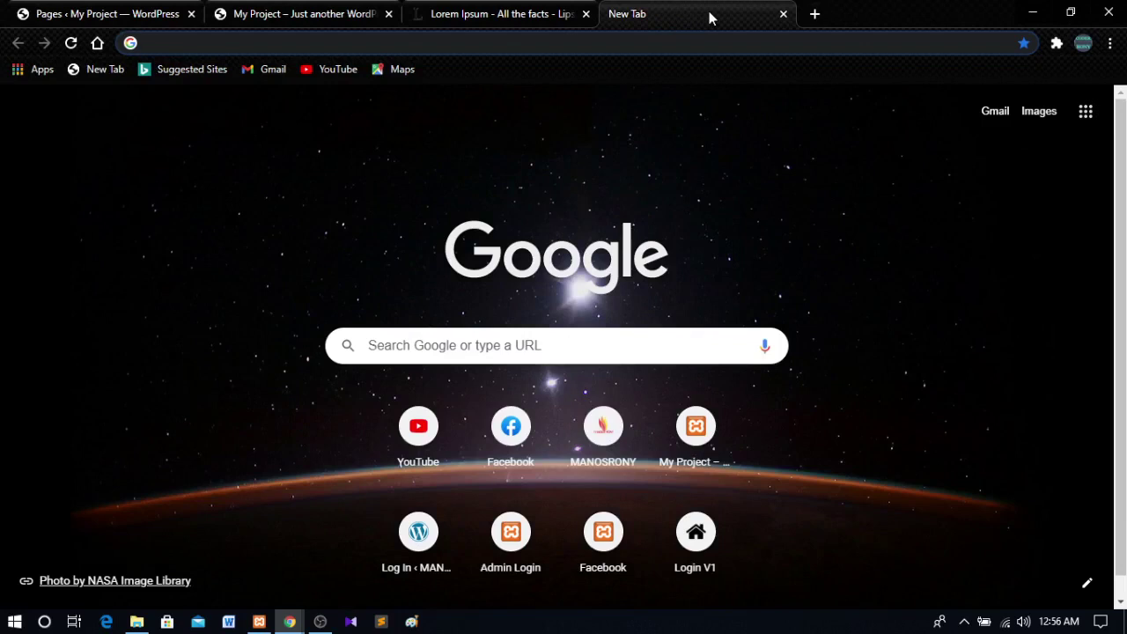
text(prot)
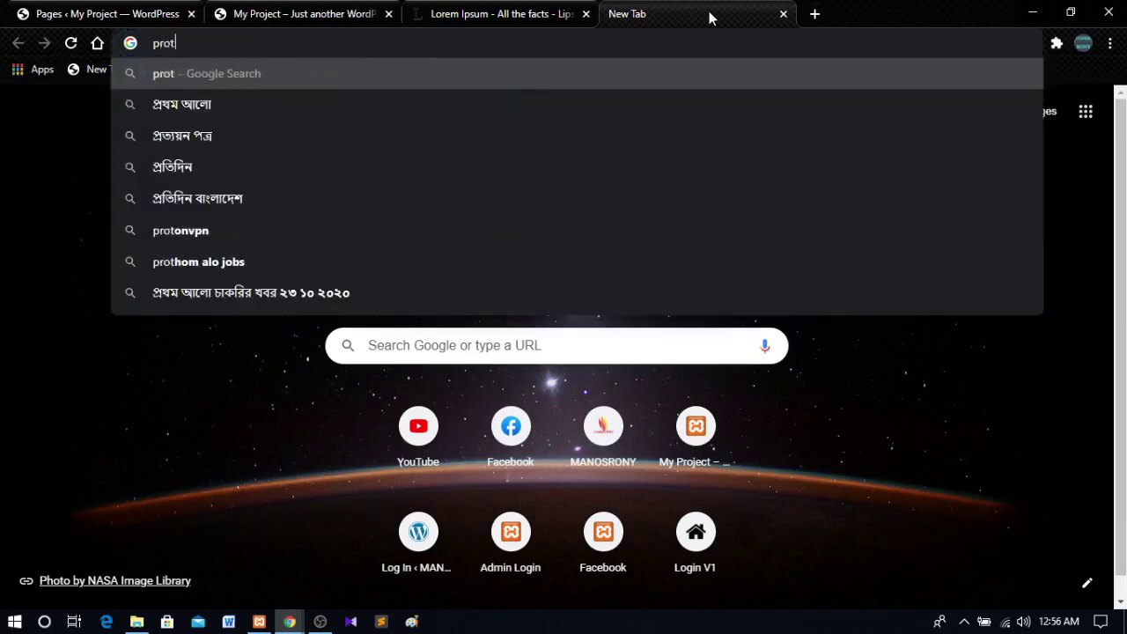
text(hom alo)
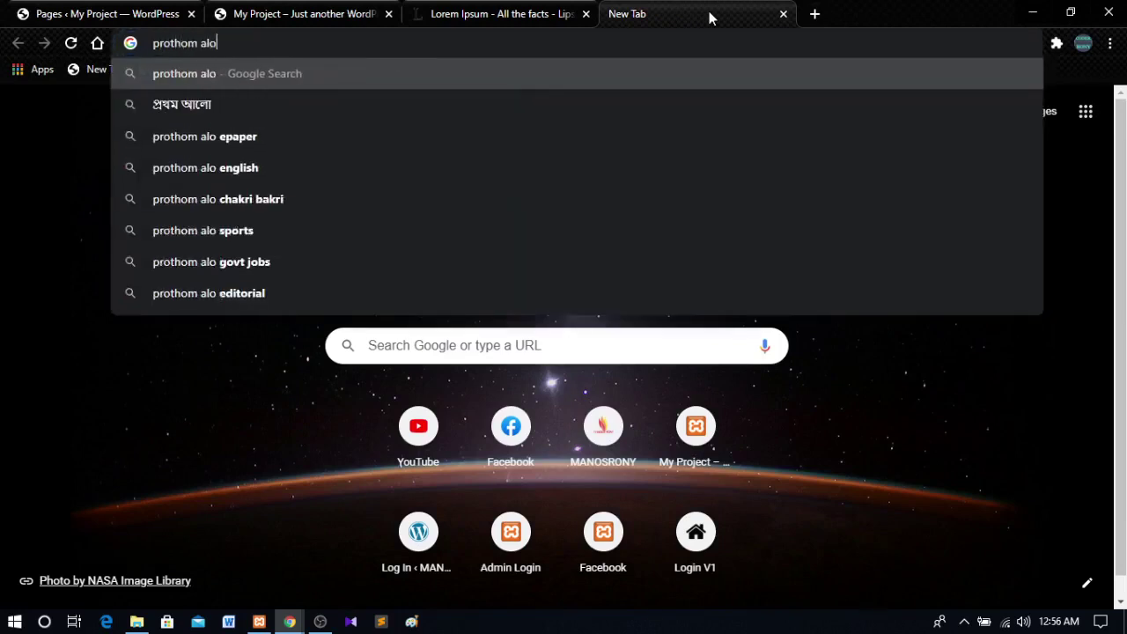
click(326, 97)
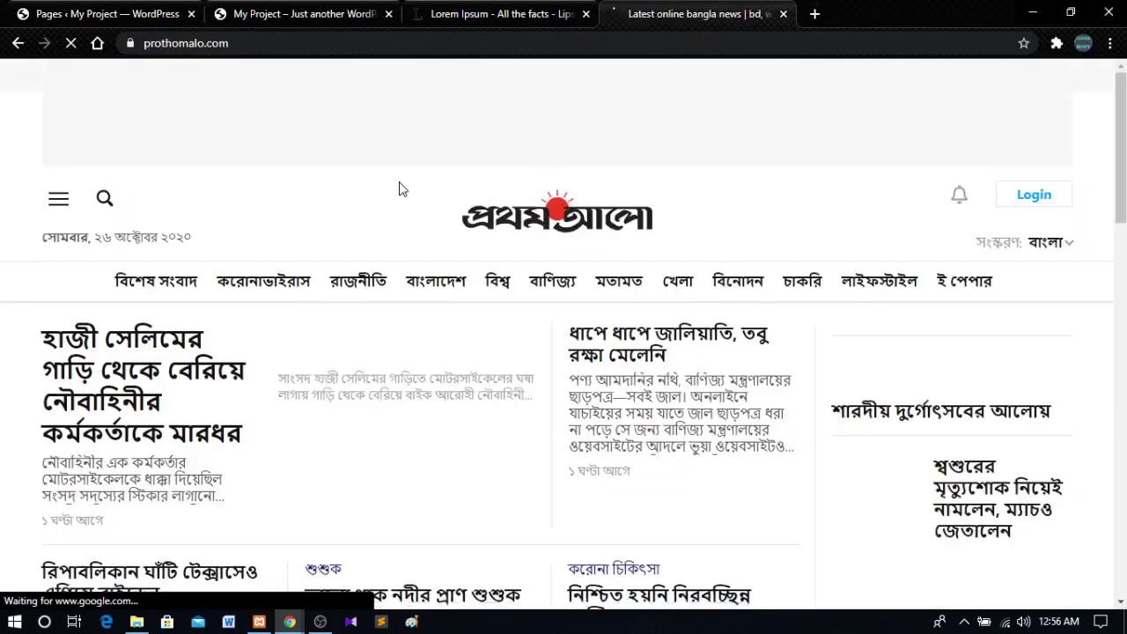
scroll(423, 181, down, 1)
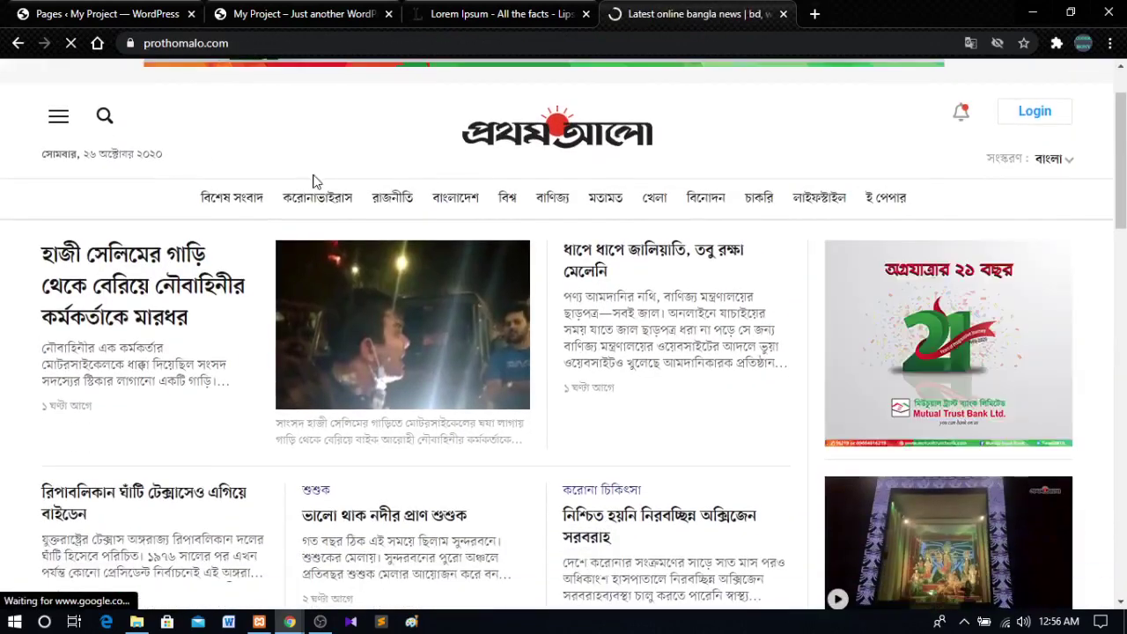
click(244, 202)
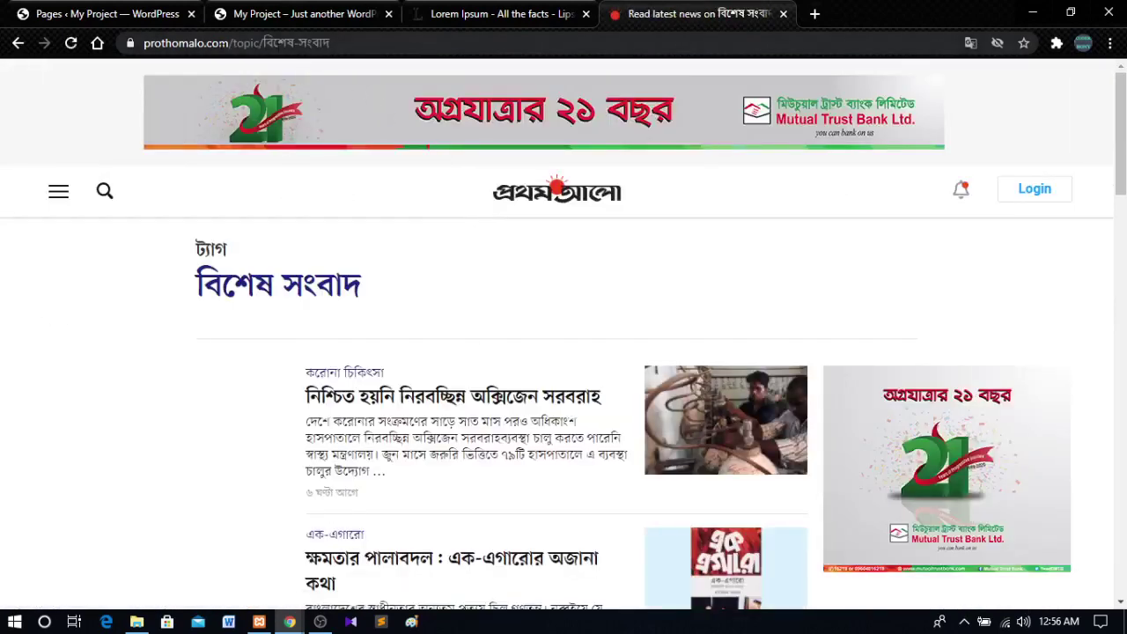
Examine the full web address of the বিশেষ সংবাদ page, from the domain to the topic path
click(203, 42)
click(255, 42)
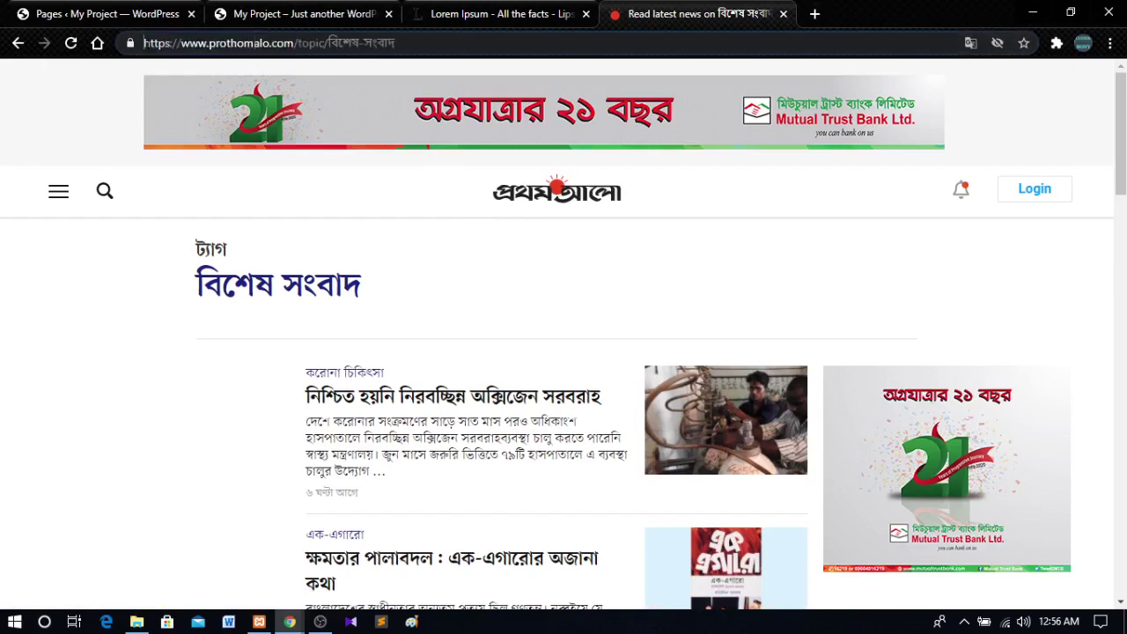
drag(144, 43, 287, 43)
double_click(310, 43)
click(309, 42)
drag(326, 42, 482, 69)
click(201, 65)
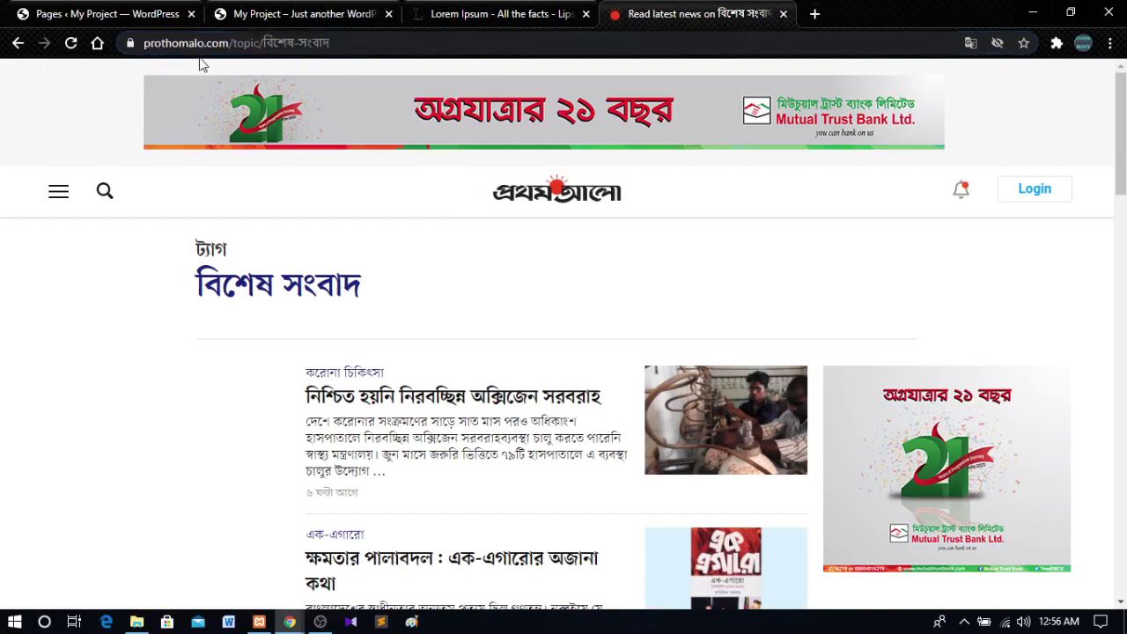
click(234, 50)
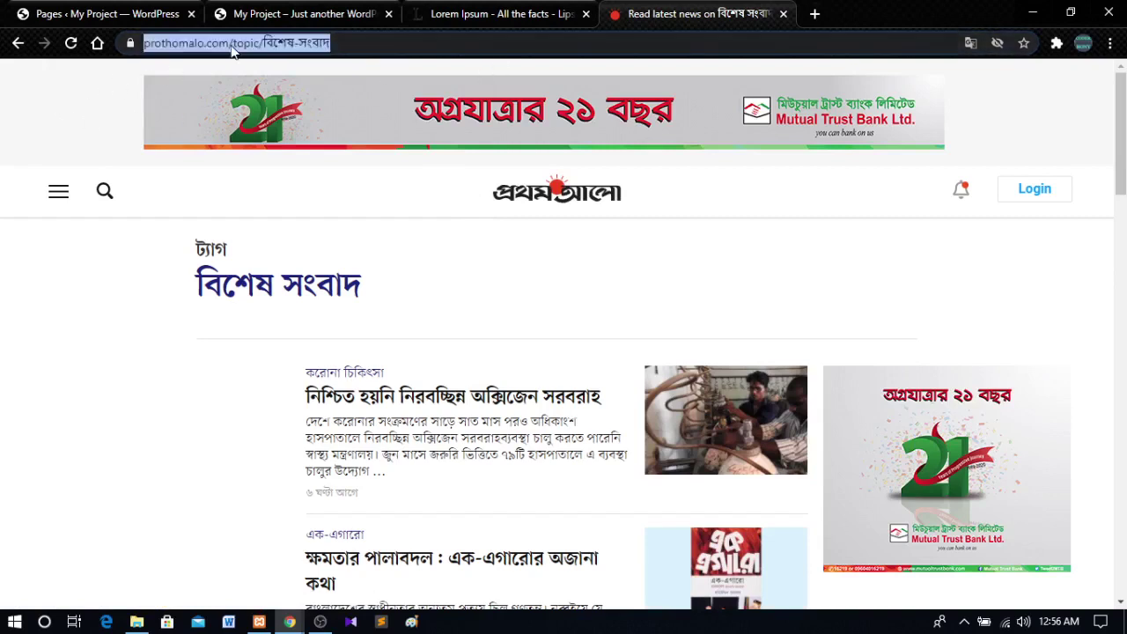
click(66, 87)
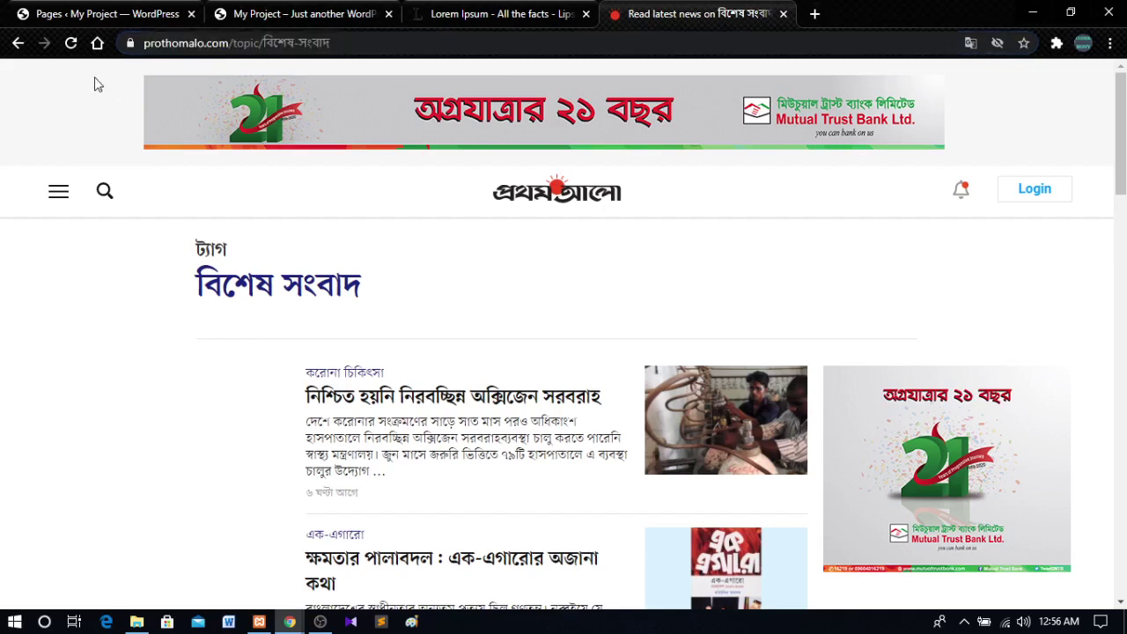
Highlight the domain, the topic folder and the বিশেষ-সংবাদ slug separately in the page address
click(227, 44)
click(226, 44)
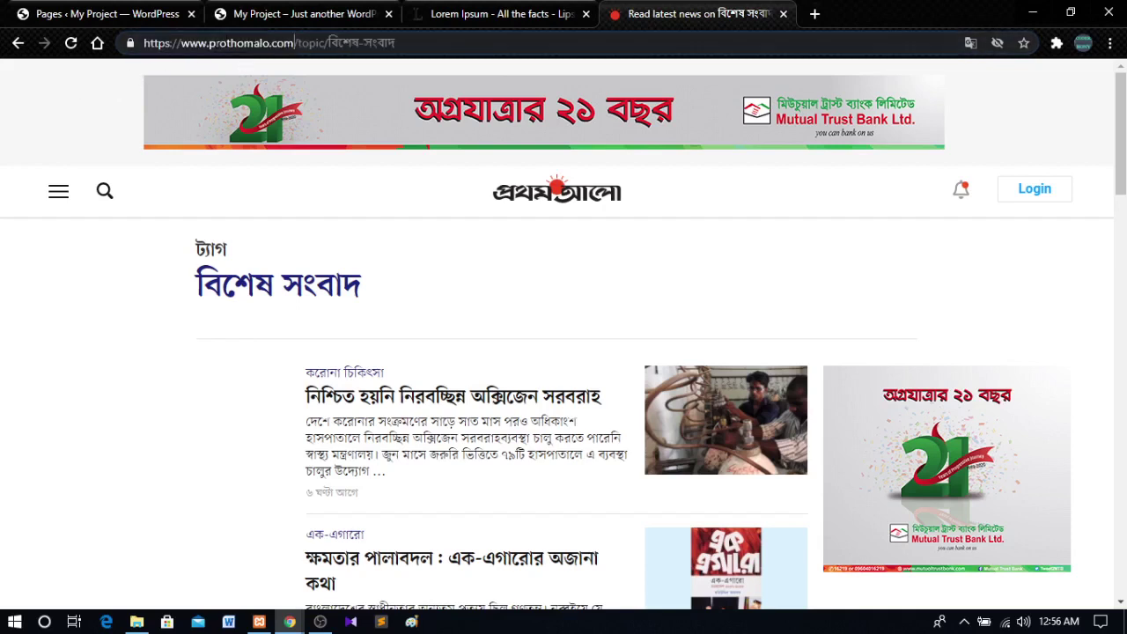
drag(181, 42, 293, 42)
double_click(233, 49)
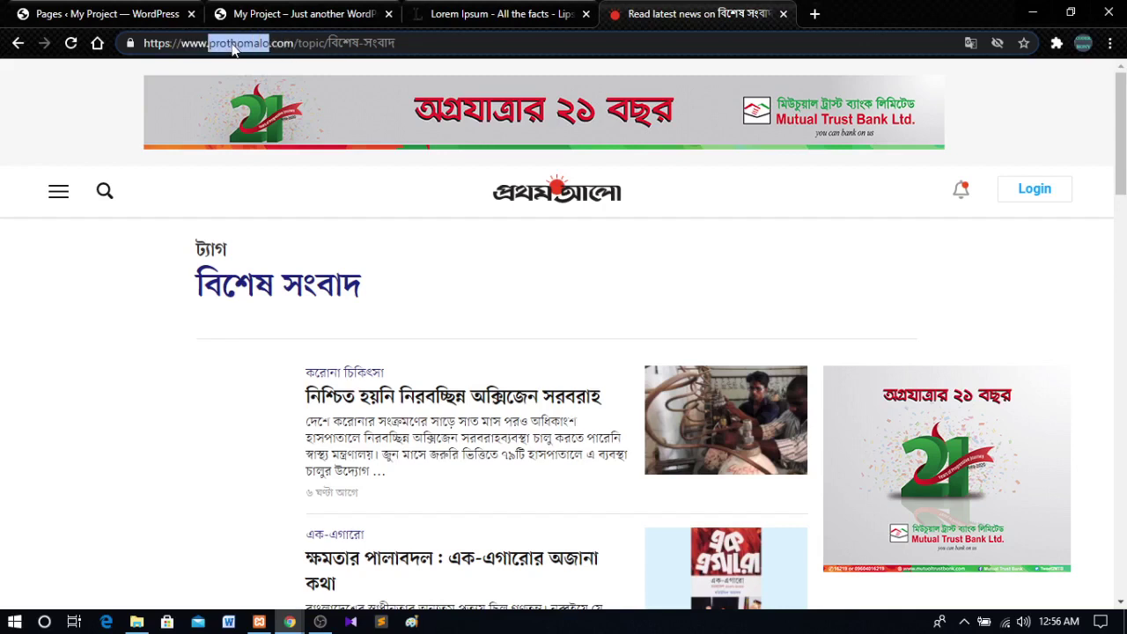
click(294, 42)
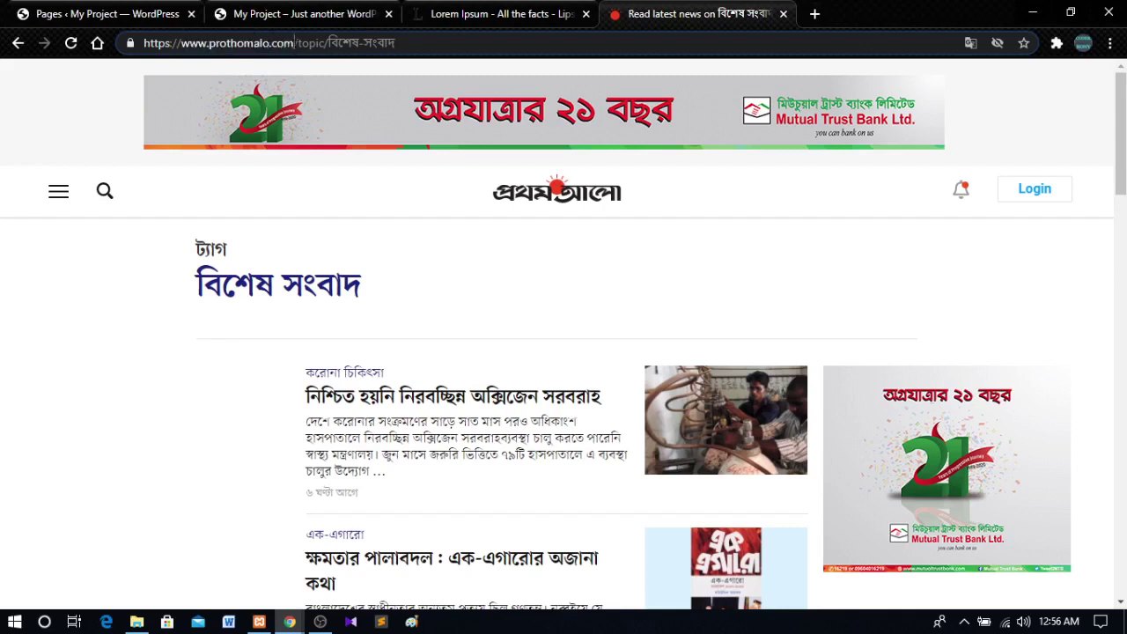
double_click(300, 43)
drag(328, 43, 377, 42)
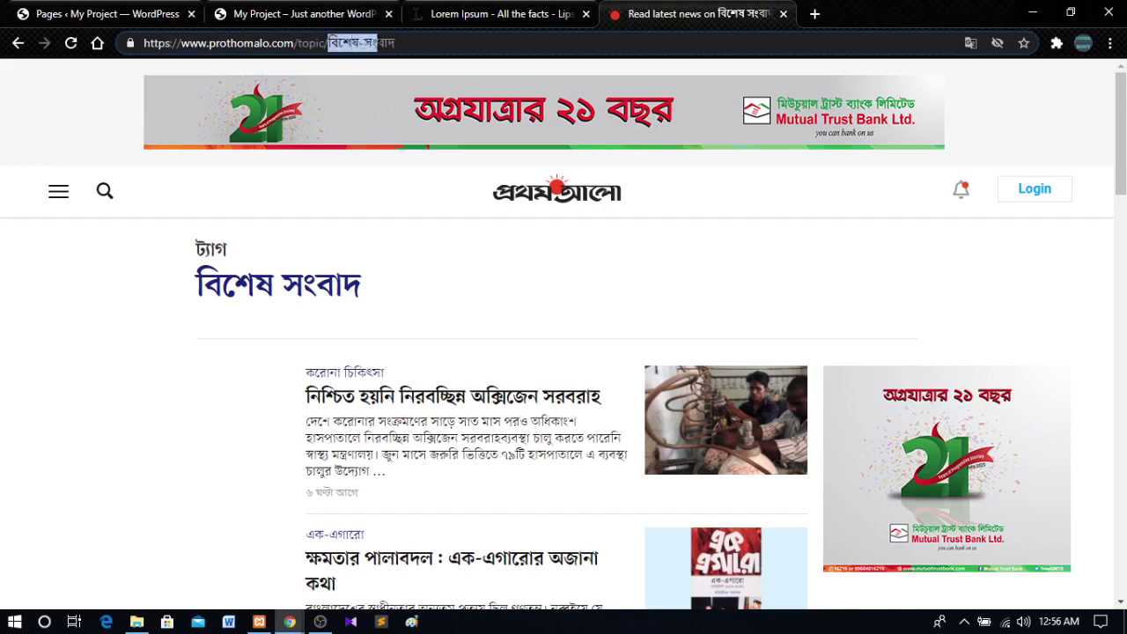
click(361, 42)
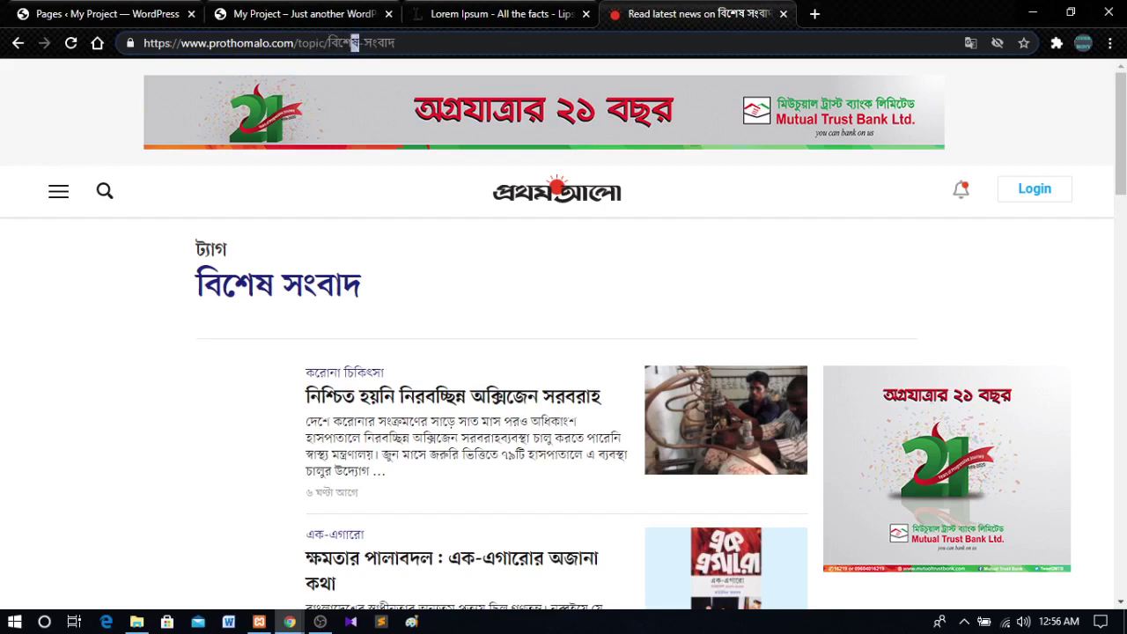
drag(355, 42, 328, 42)
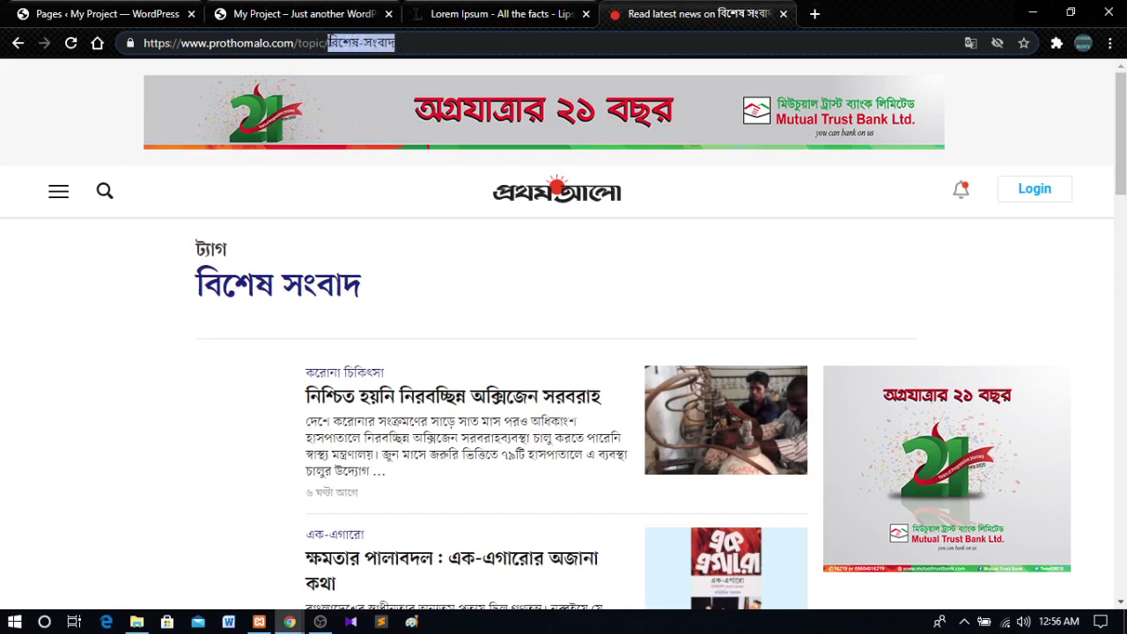
click(79, 77)
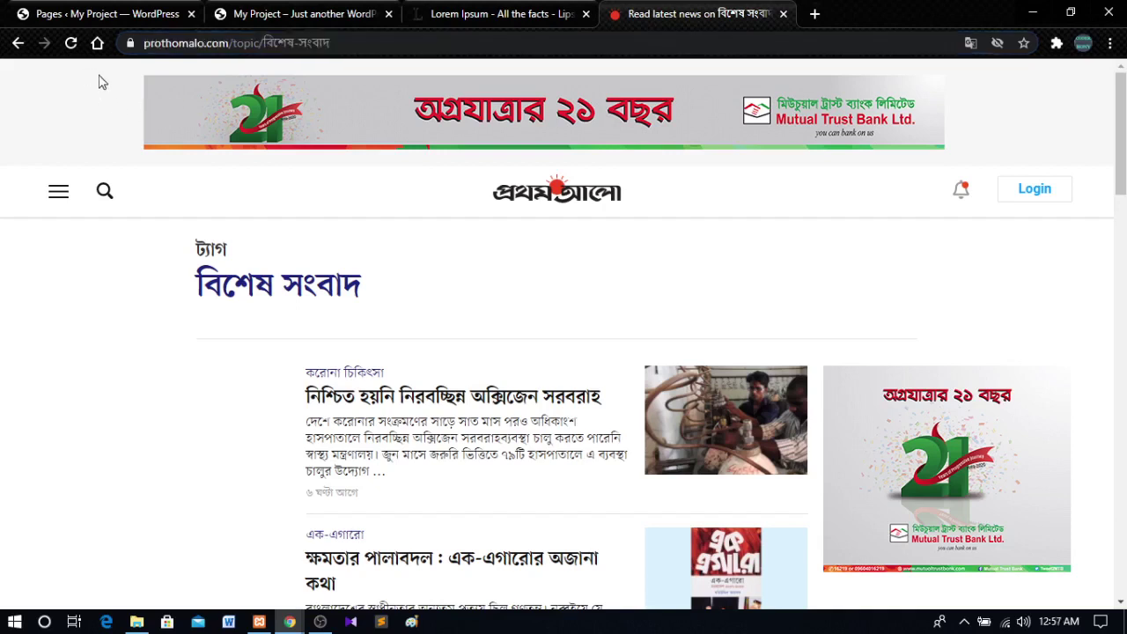
Select the slug text backwards from the end of the বিশেষ সংবাদ page's address
click(339, 42)
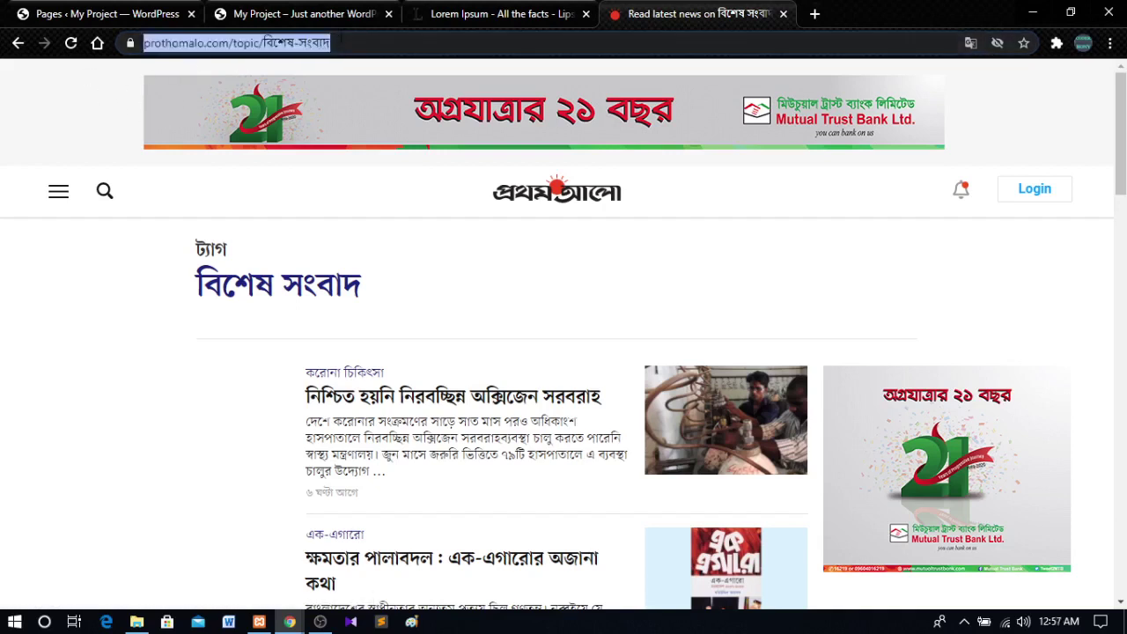
key(End)
key(shift+Left)
key(shift+Left)
key(shift+Left)
key(shift+Left)
key(shift+Left)
key(shift+Left)
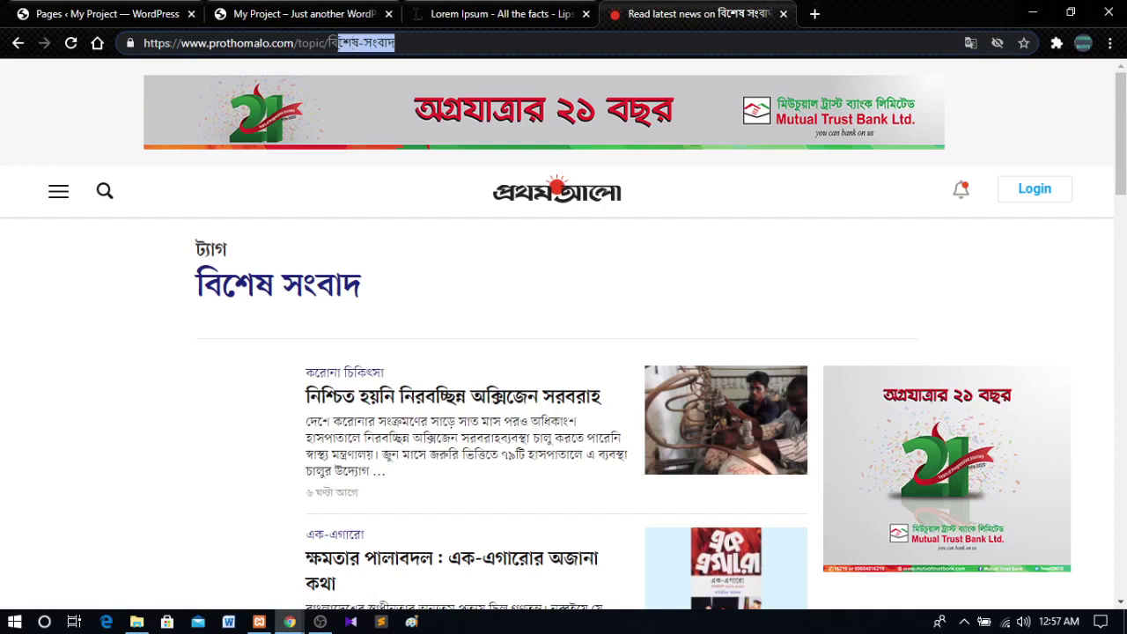
Check the WordPress page list, return to the Prothom Alo site, and view its section menu before closing it
click(94, 13)
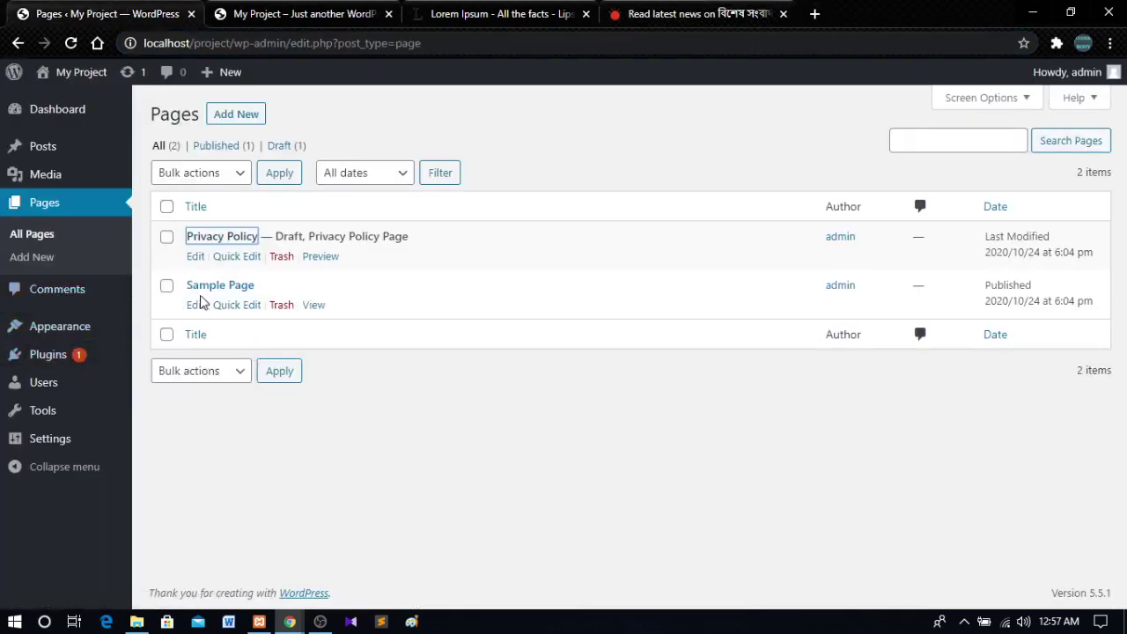
click(379, 11)
click(662, 9)
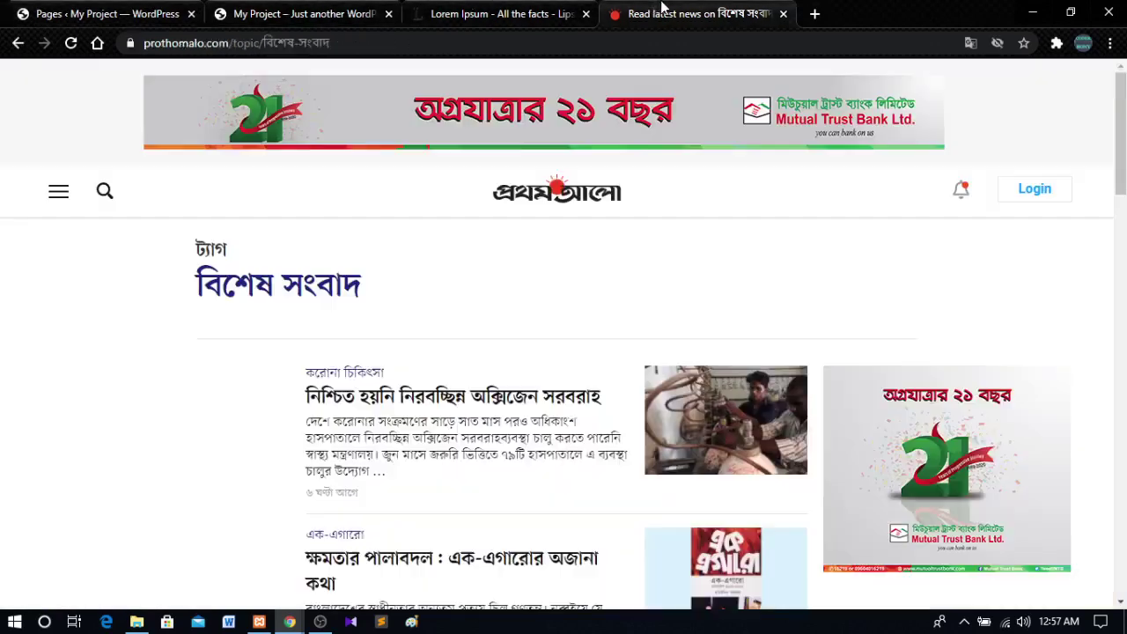
click(58, 199)
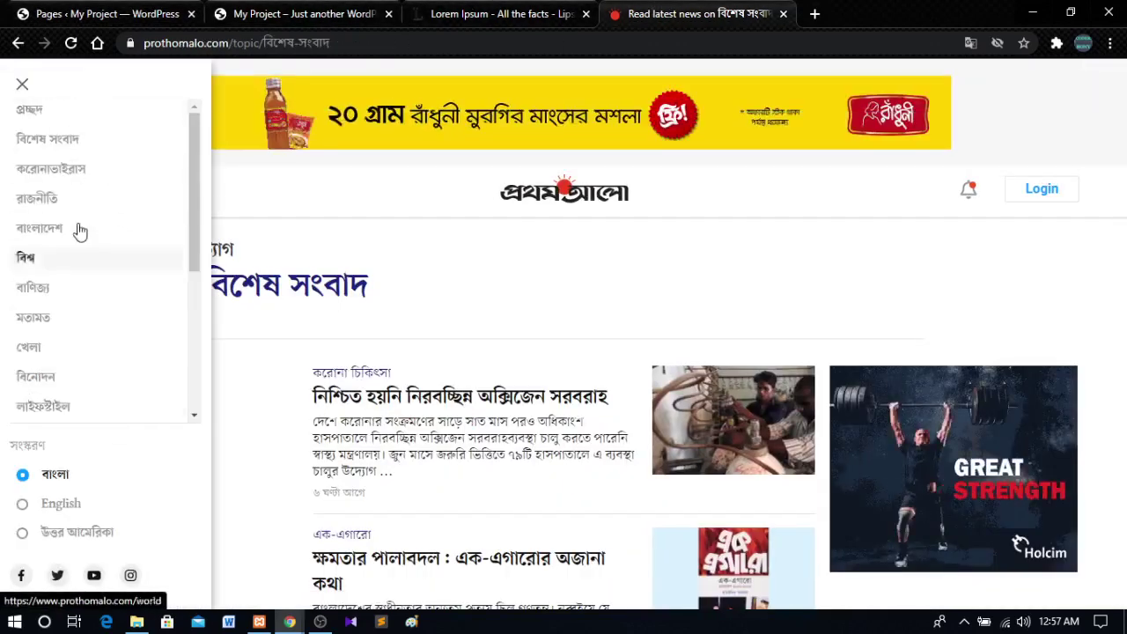
click(24, 85)
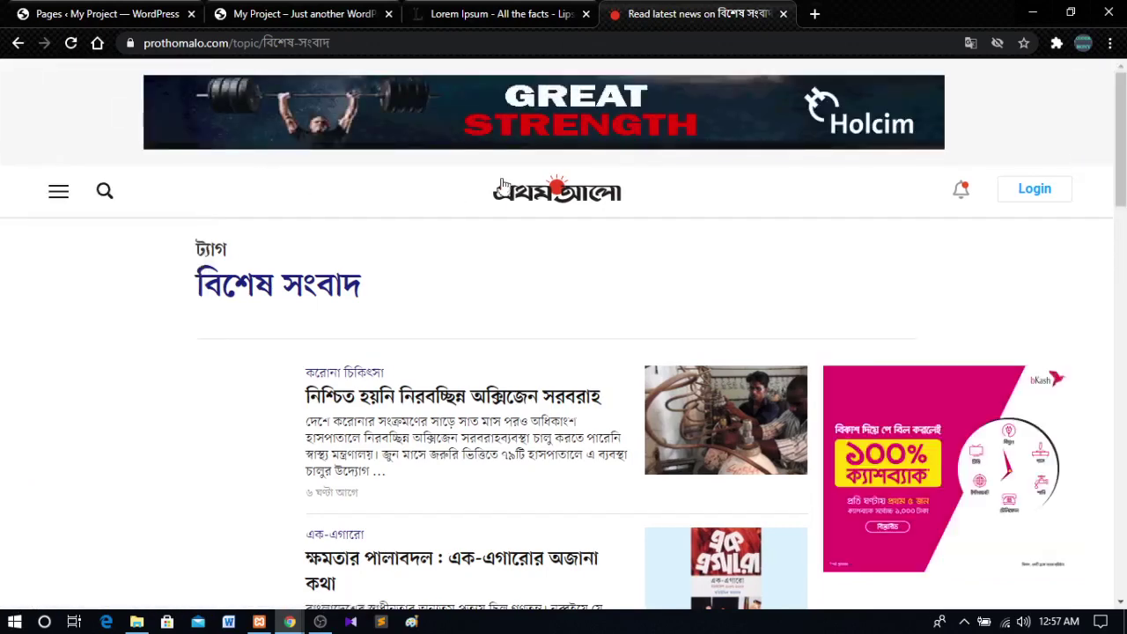
Return to the Prothom Alo home page and look over its section links and news items
click(546, 194)
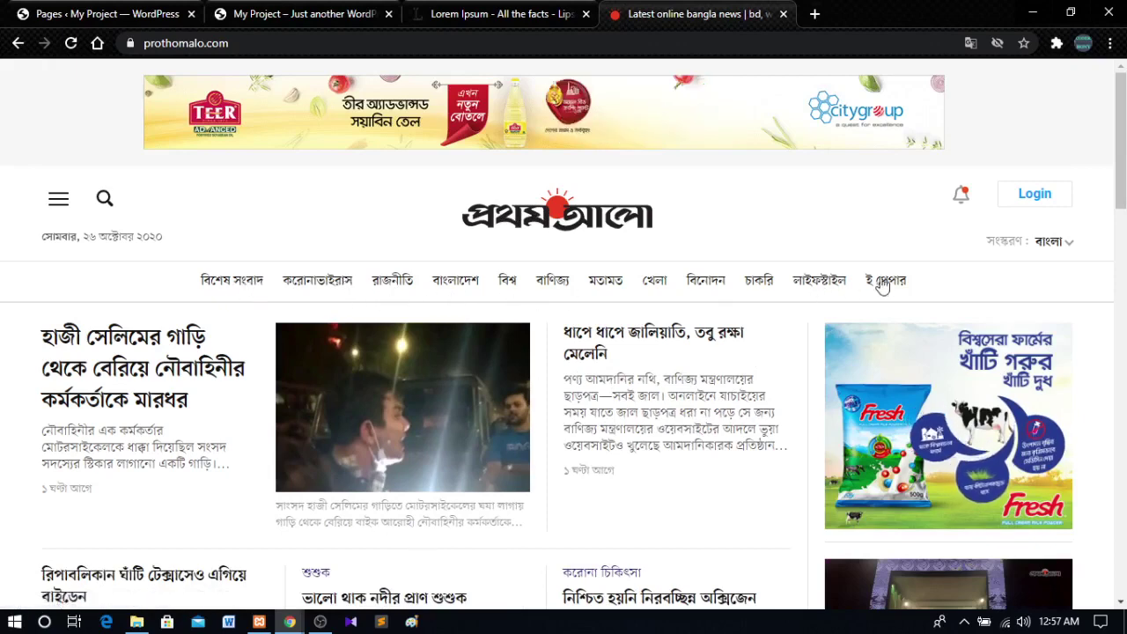
scroll(711, 293, down, 1)
scroll(711, 293, down, 10)
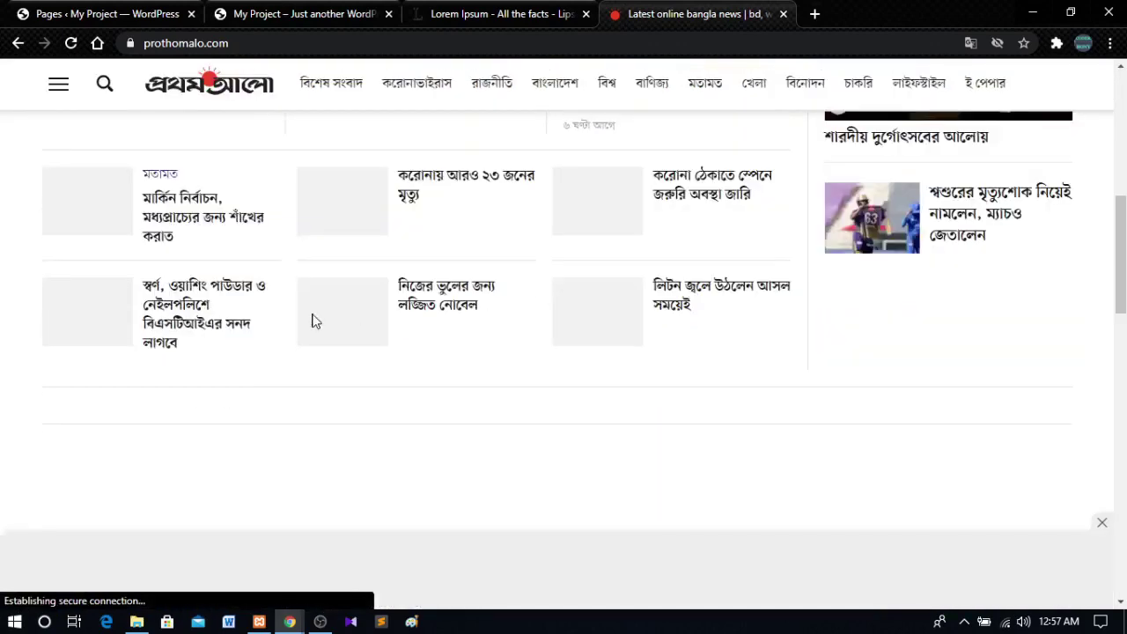
scroll(228, 318, up, 5)
scroll(227, 317, up, 1)
Open the lead news article on the home page, decline the news alerts, and view the article
click(121, 156)
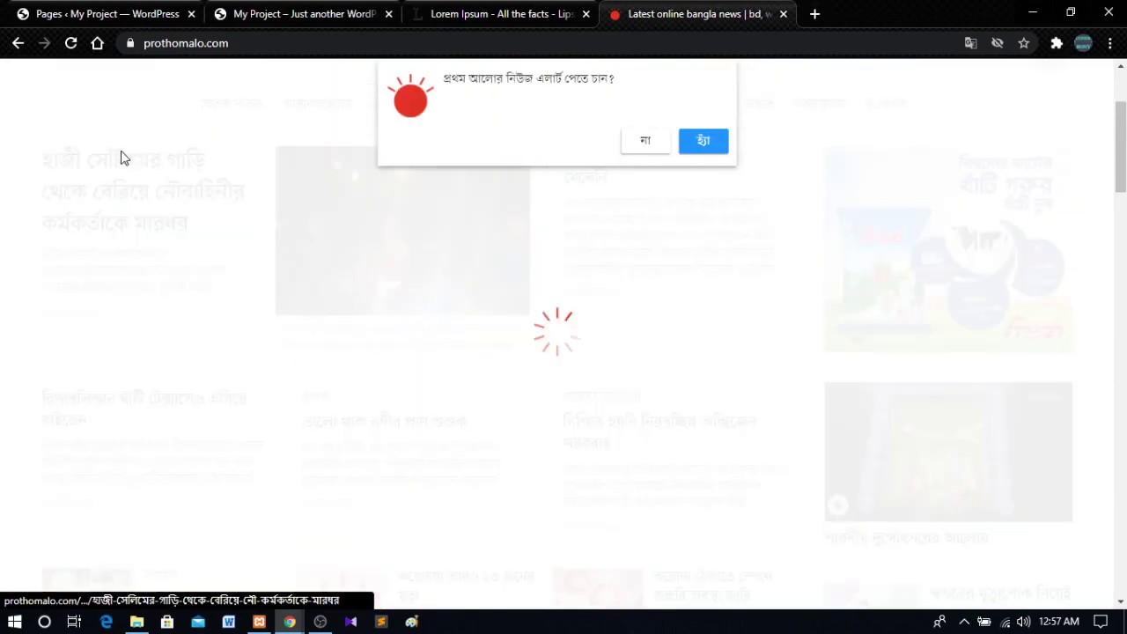
click(647, 143)
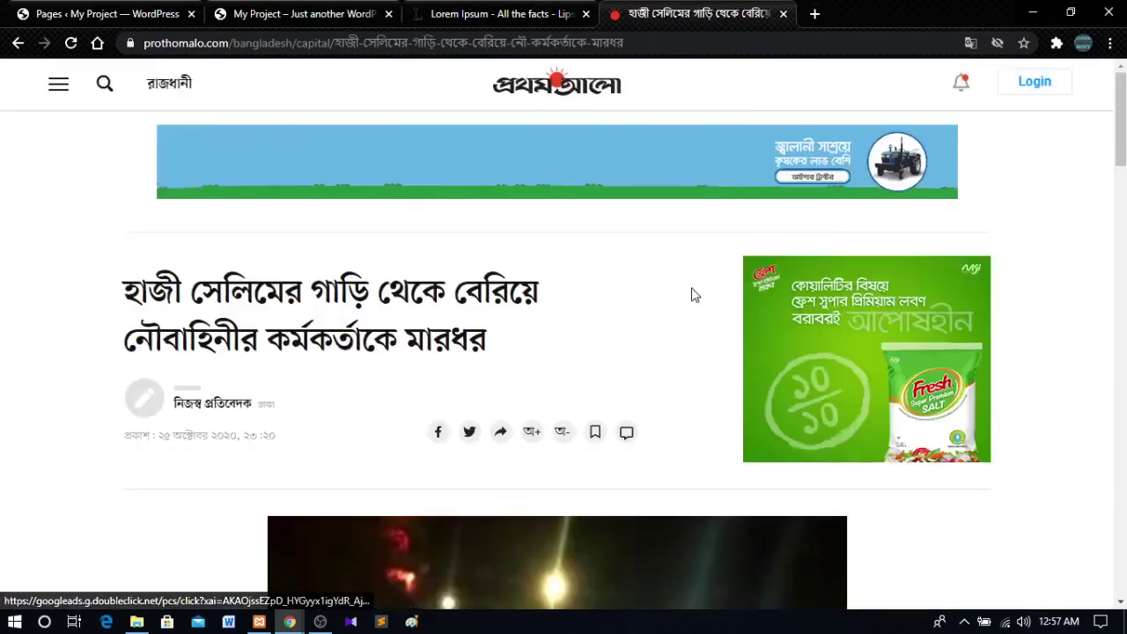
scroll(309, 327, down, 3)
scroll(649, 418, up, 2)
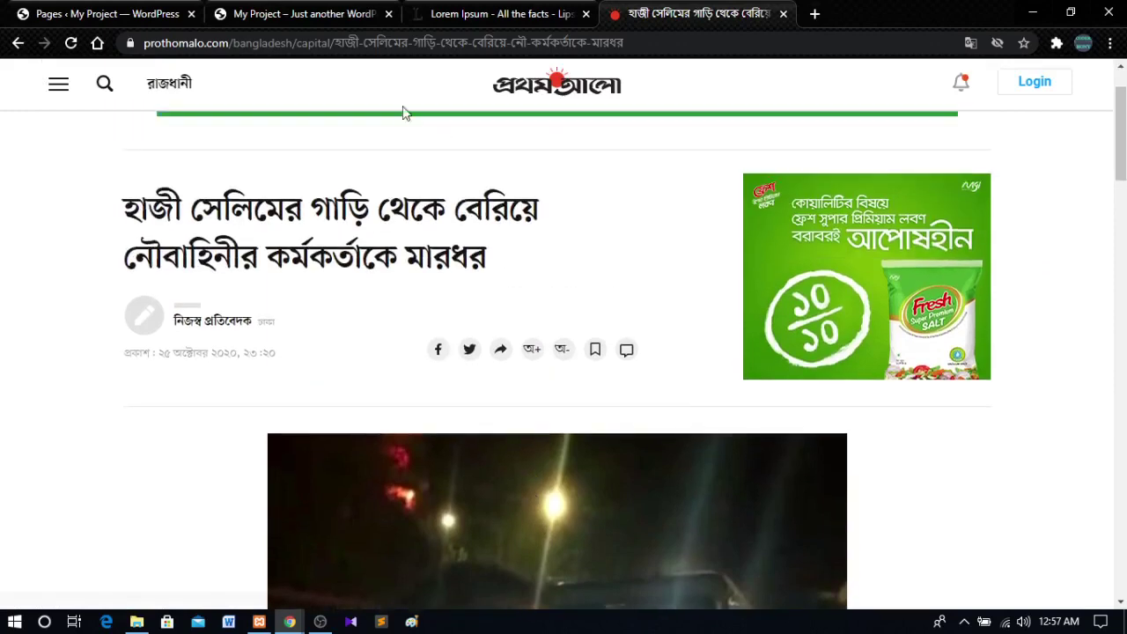
Look through the article's photo and text, close the Prothom Alo site, and return to the WordPress Pages list
scroll(546, 296, down, 2)
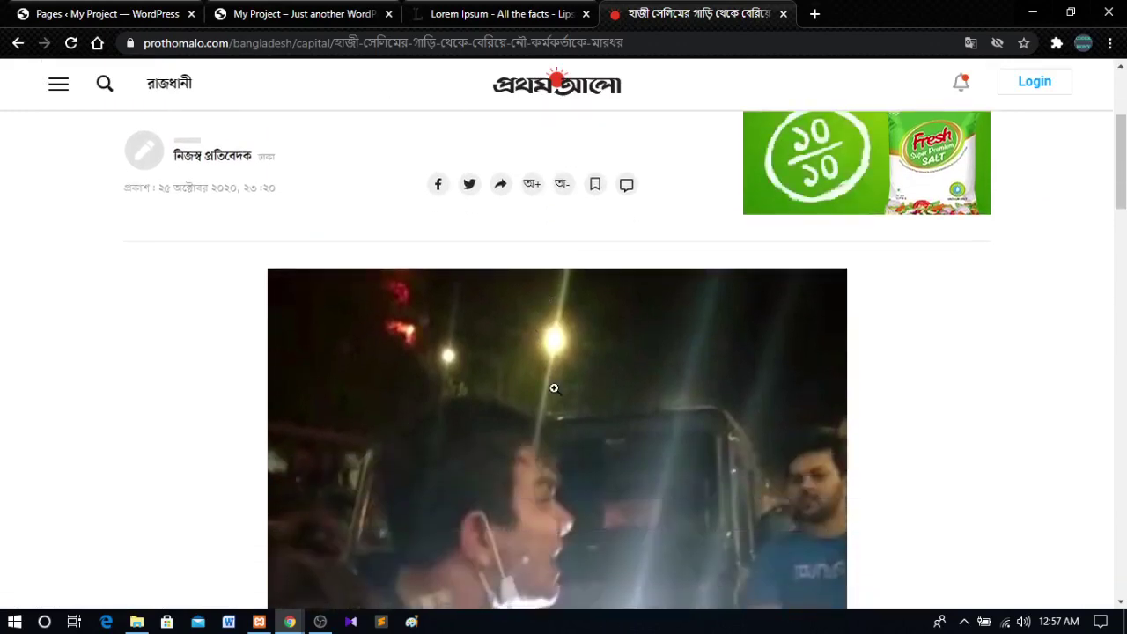
scroll(551, 392, down, 2)
scroll(822, 391, down, 15)
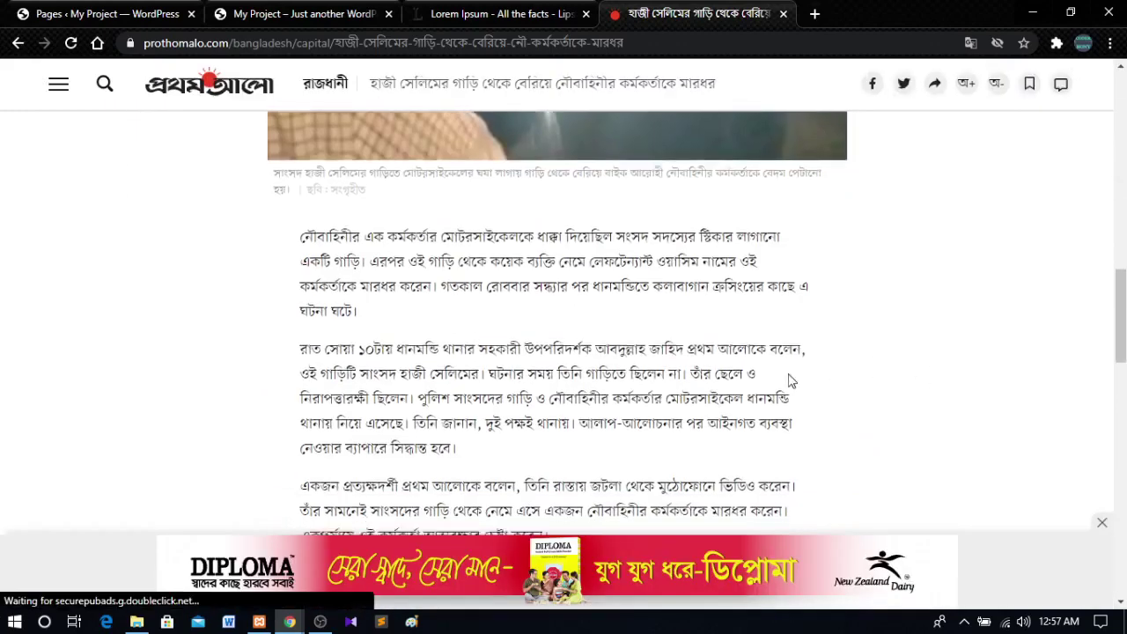
scroll(603, 372, up, 12)
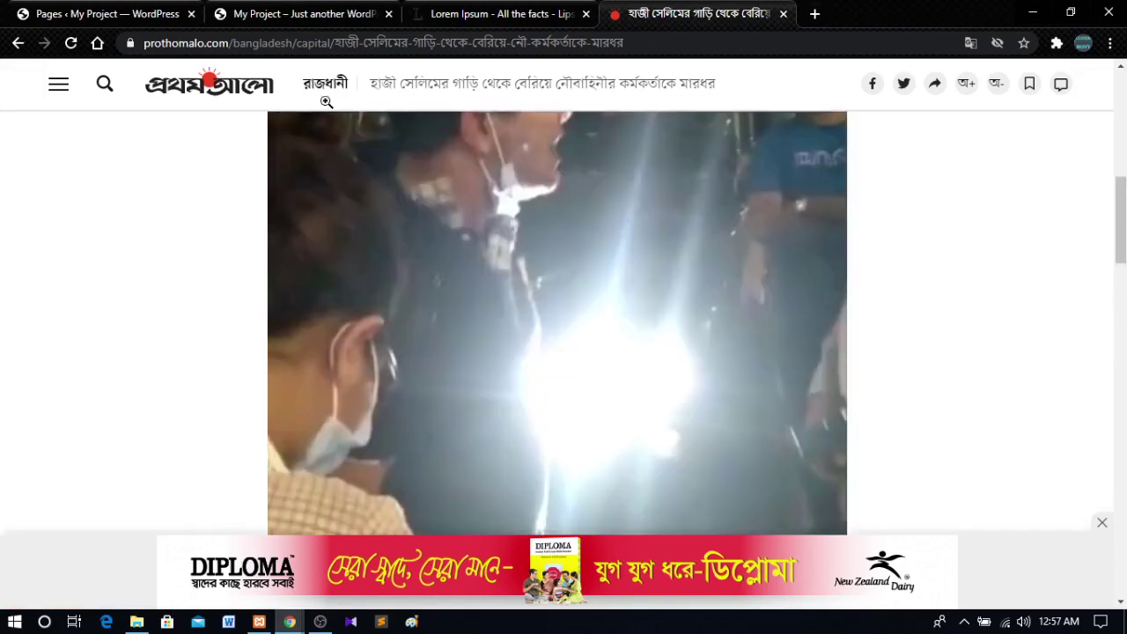
click(784, 13)
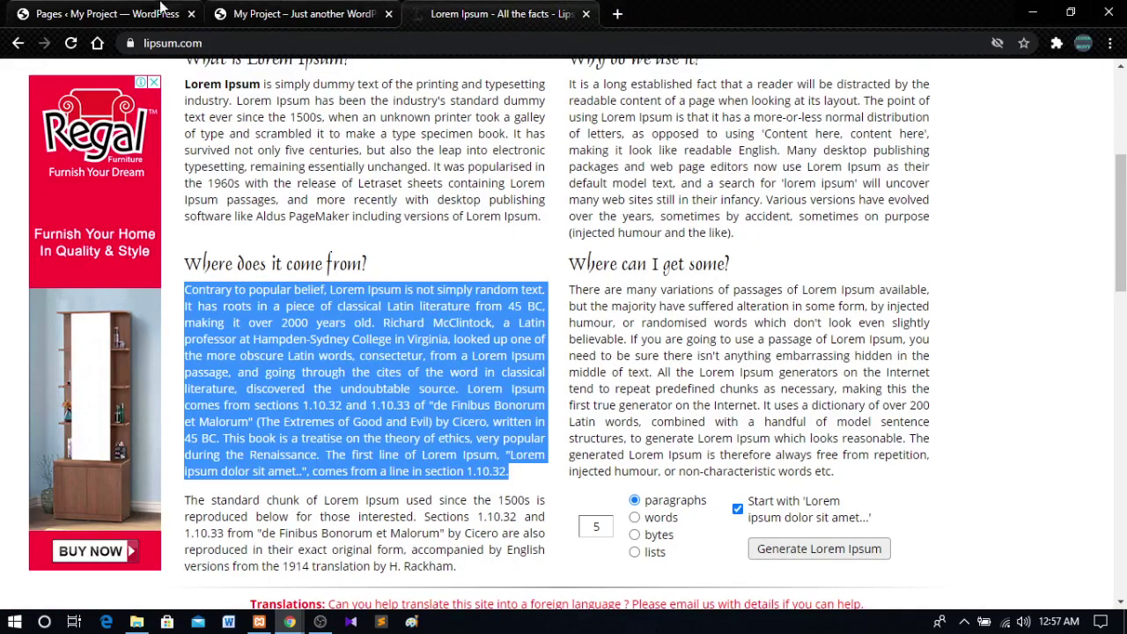
click(180, 14)
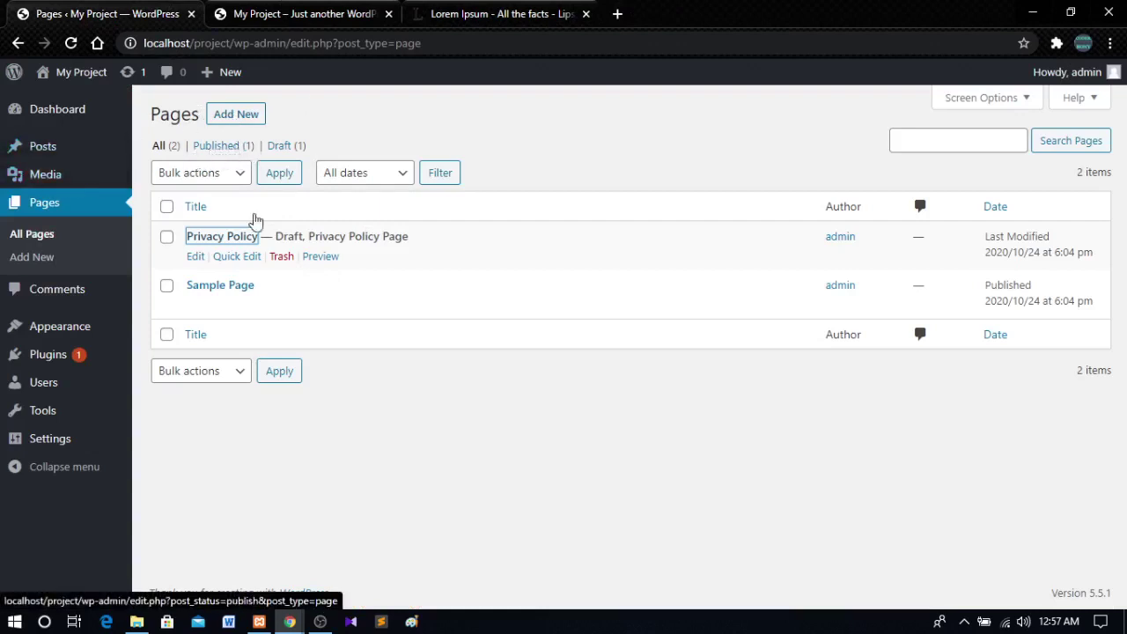
View the available bulk actions, filter the Pages list to drafts, and return it to all pages
click(214, 176)
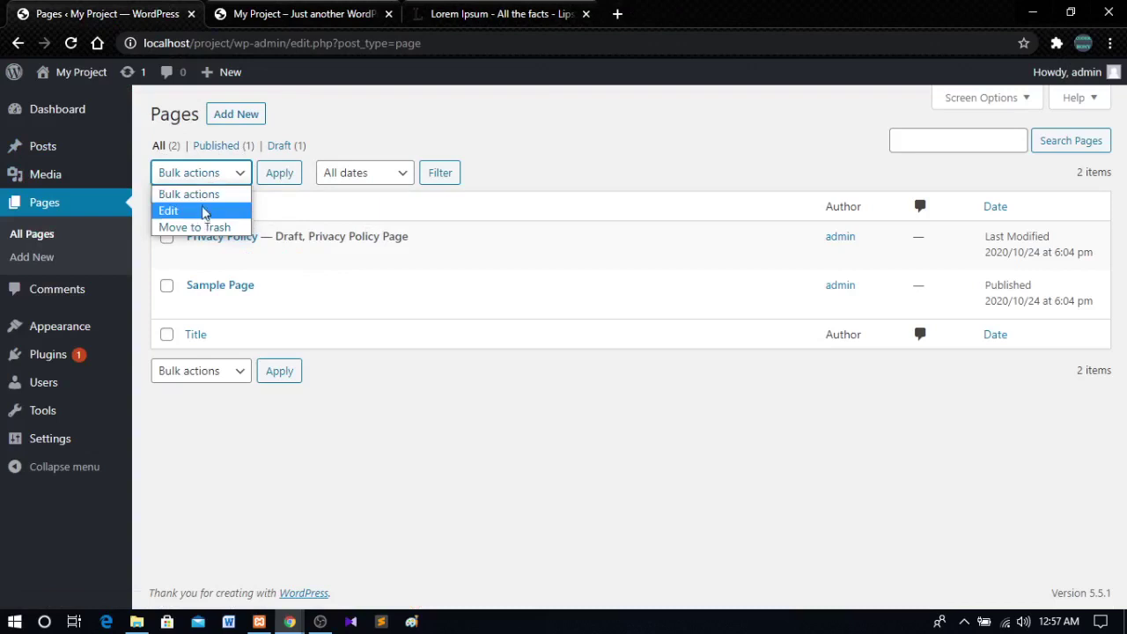
click(405, 130)
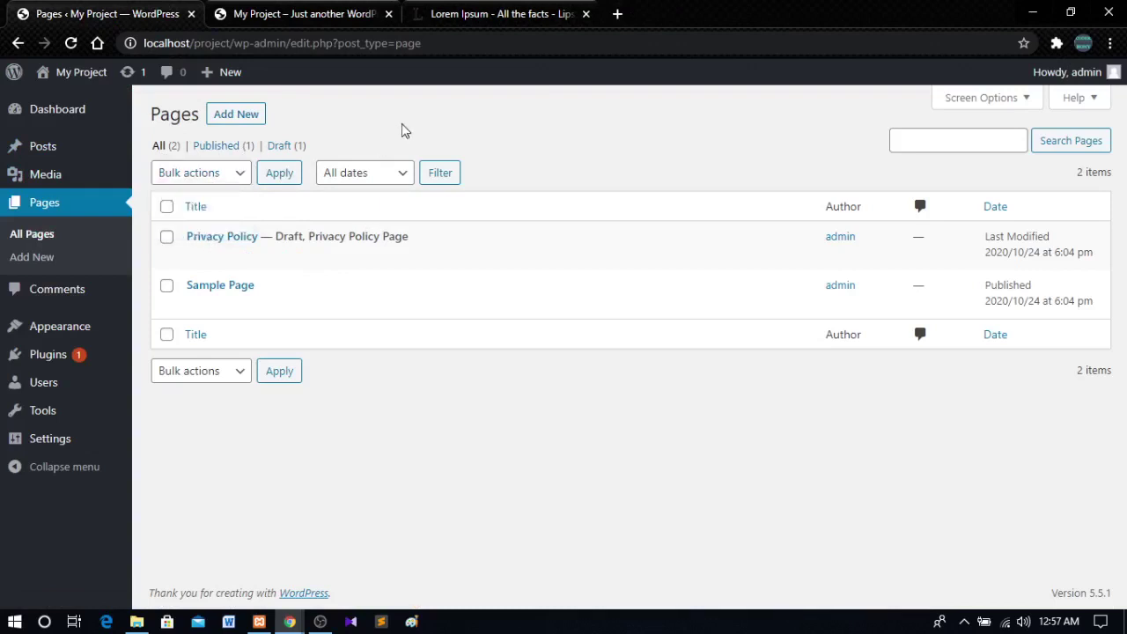
click(289, 148)
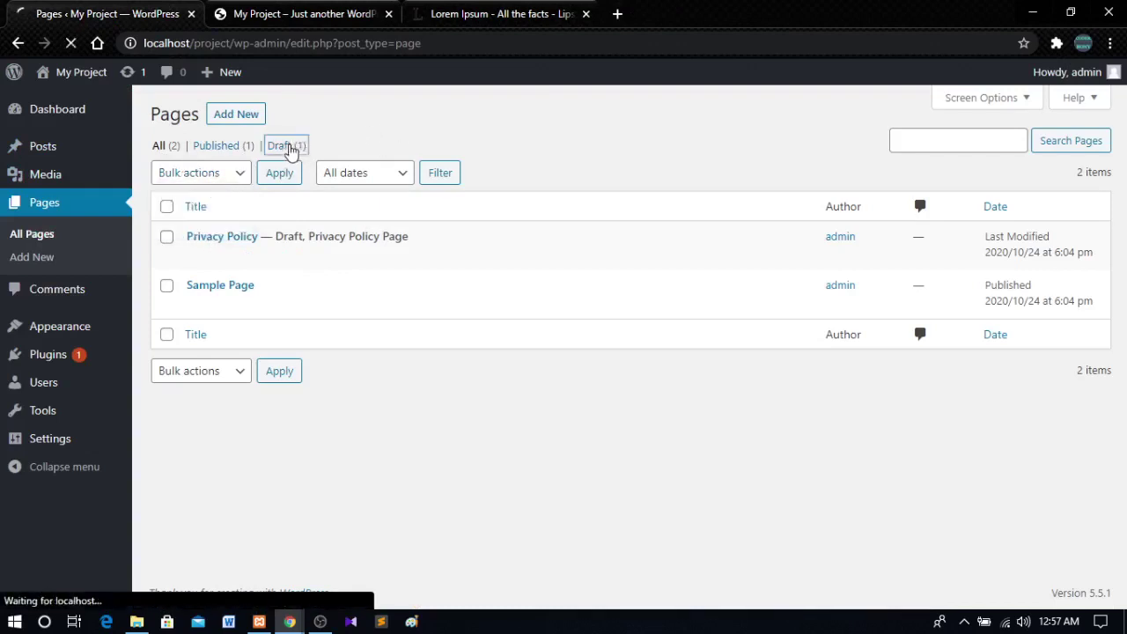
click(161, 147)
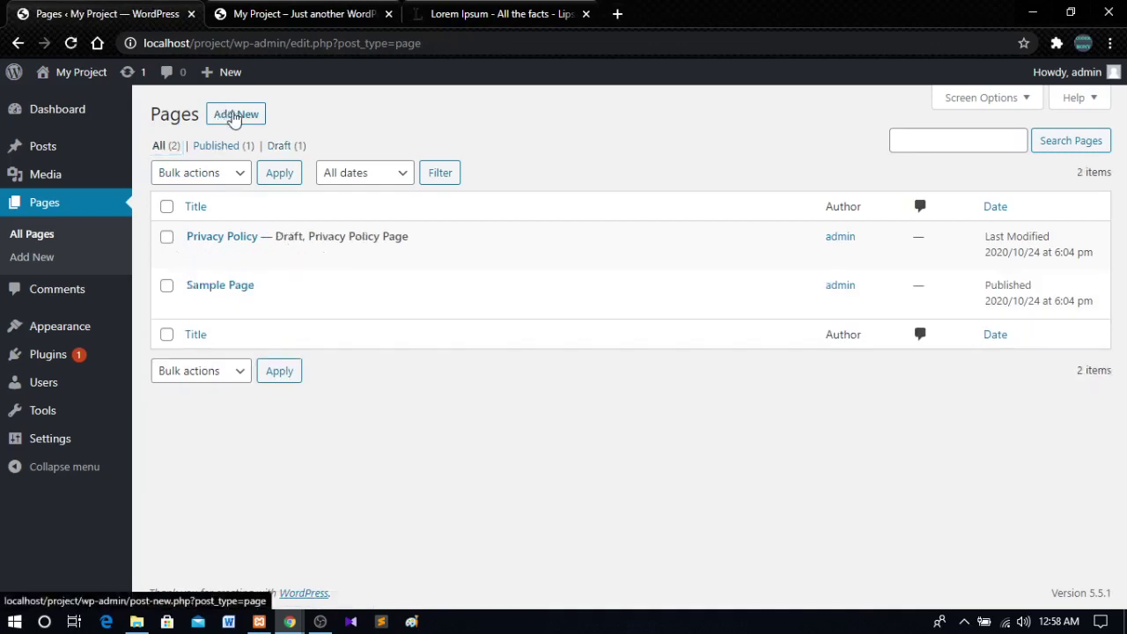
Start a new page and, while its editor loads, view the Sample Page on the My Project site
click(234, 116)
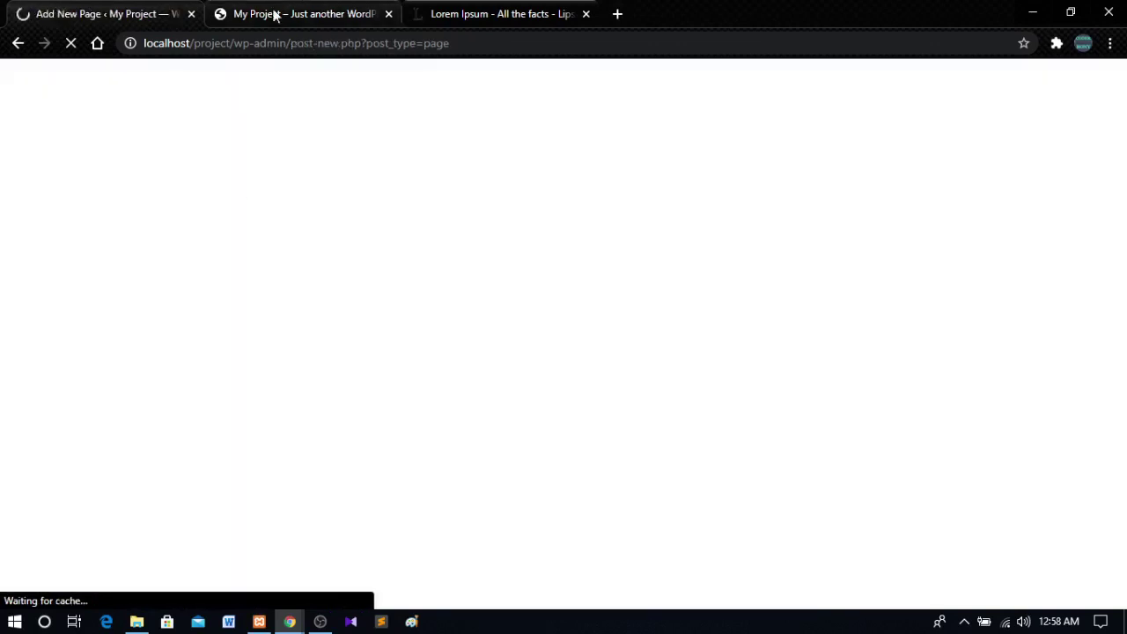
click(276, 13)
click(944, 133)
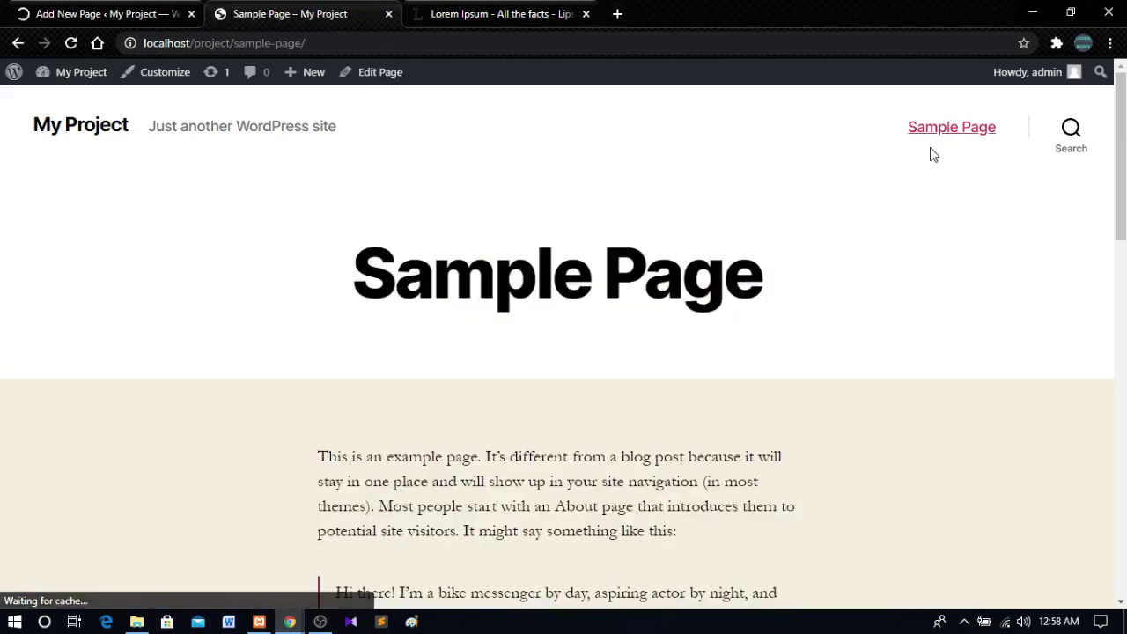
scroll(820, 302, down, 2)
scroll(824, 304, up, 2)
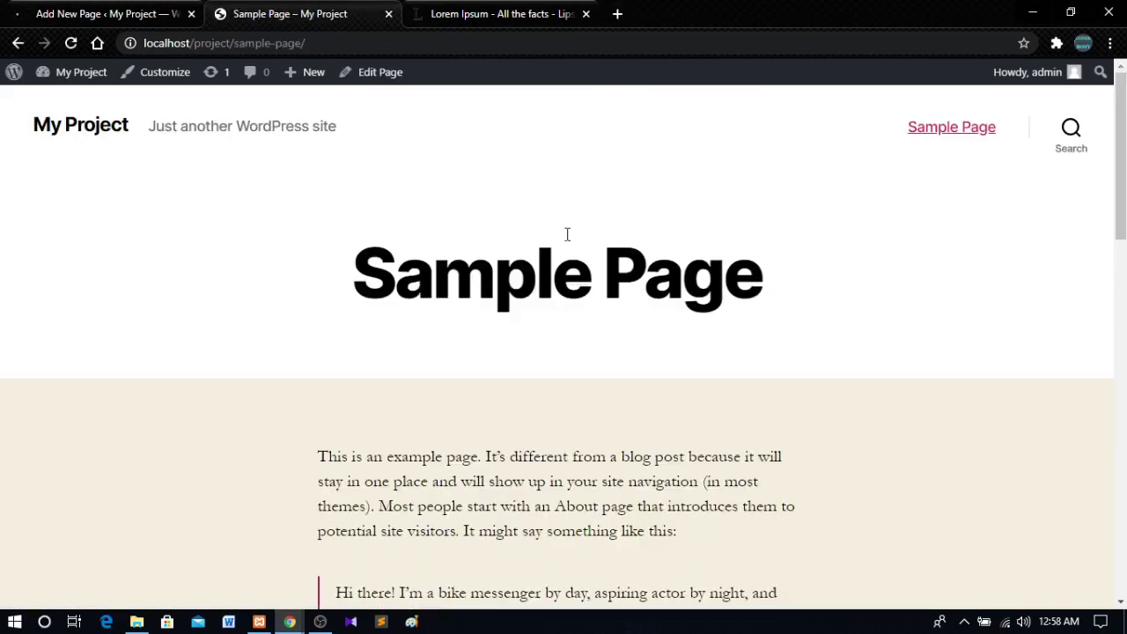
drag(529, 192, 576, 405)
click(824, 308)
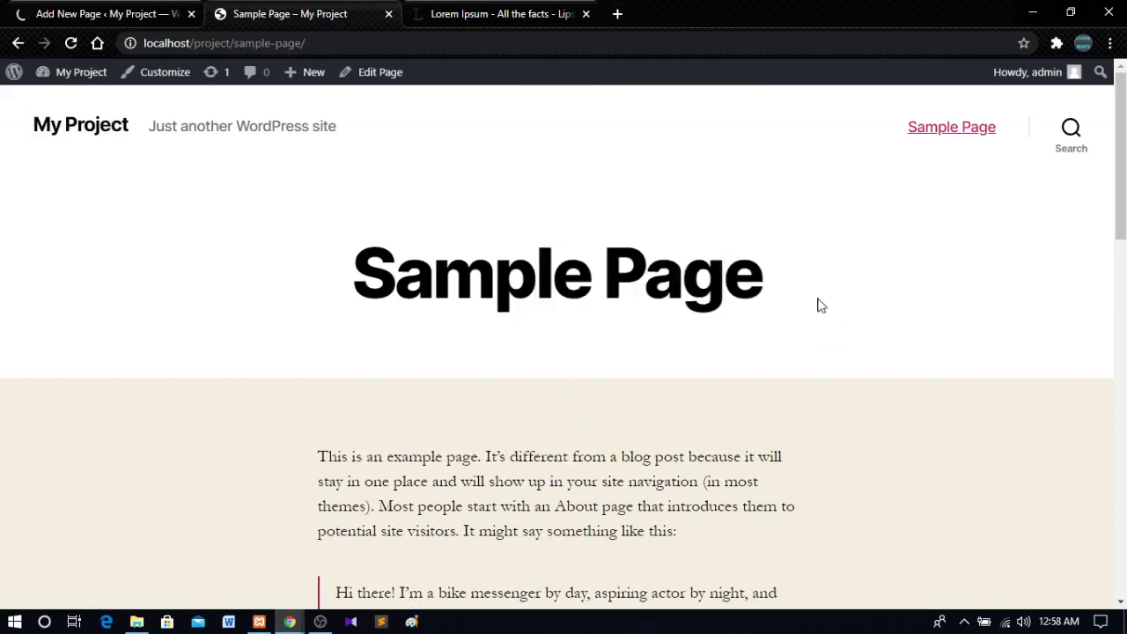
Return to the new page's editor and enter About as the page title
click(108, 11)
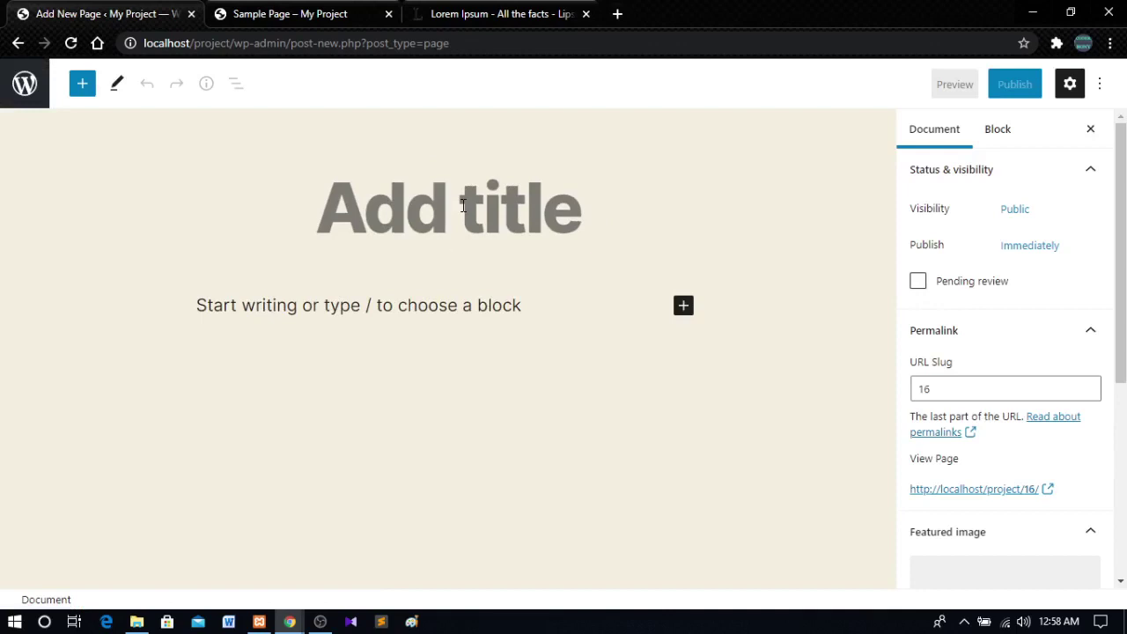
text(About)
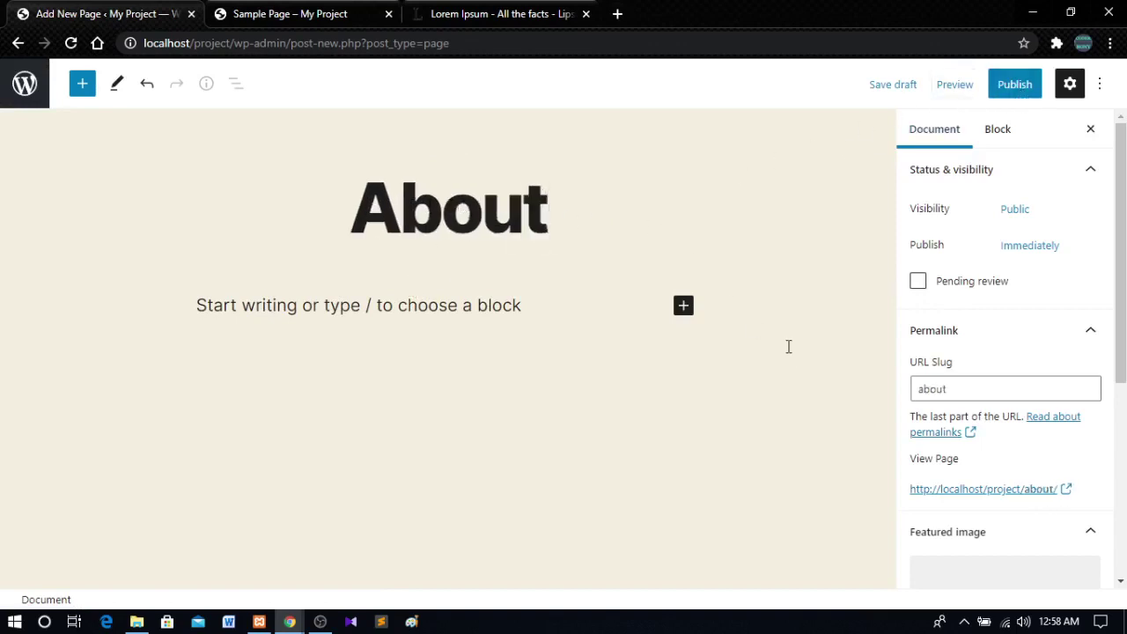
click(791, 306)
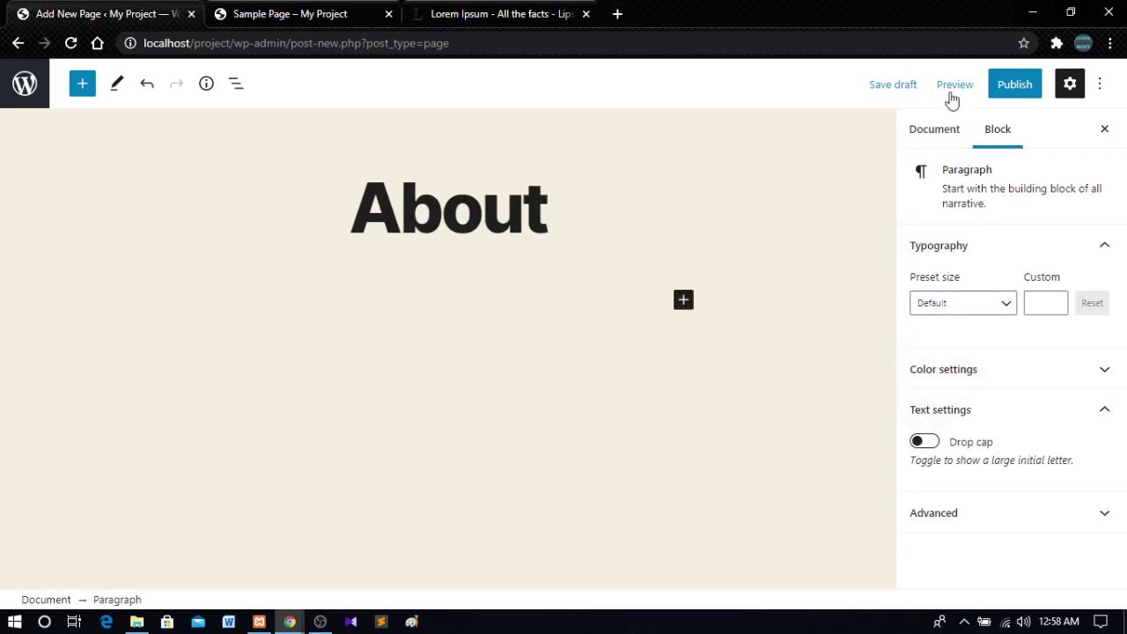
Review the new page's URL slug and view-page address in the document settings
click(949, 134)
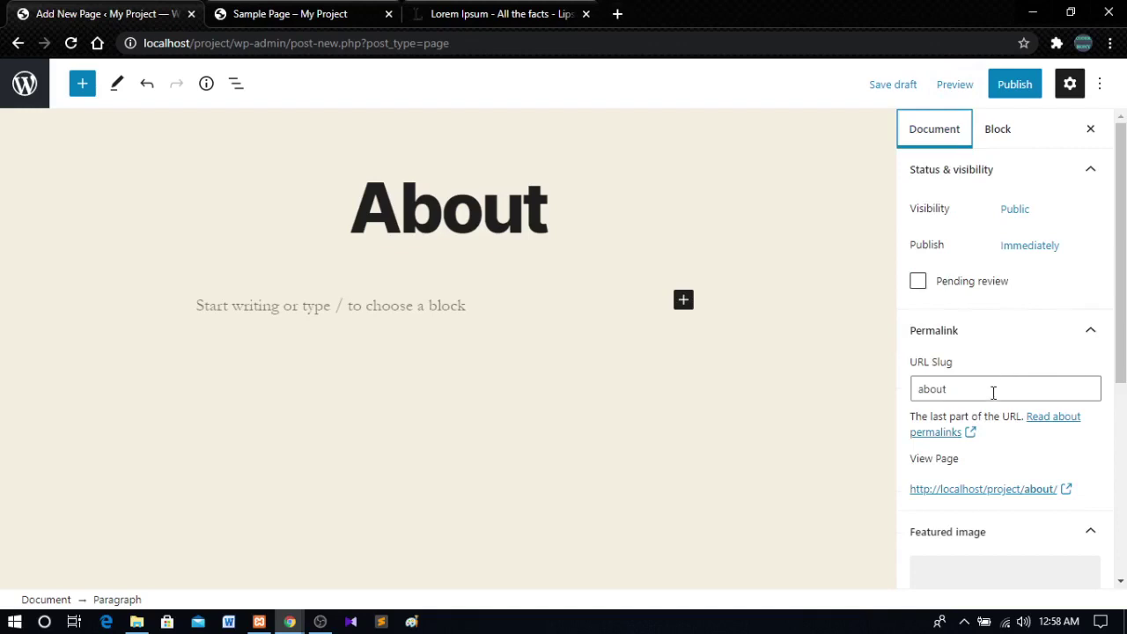
scroll(993, 393, down, 1)
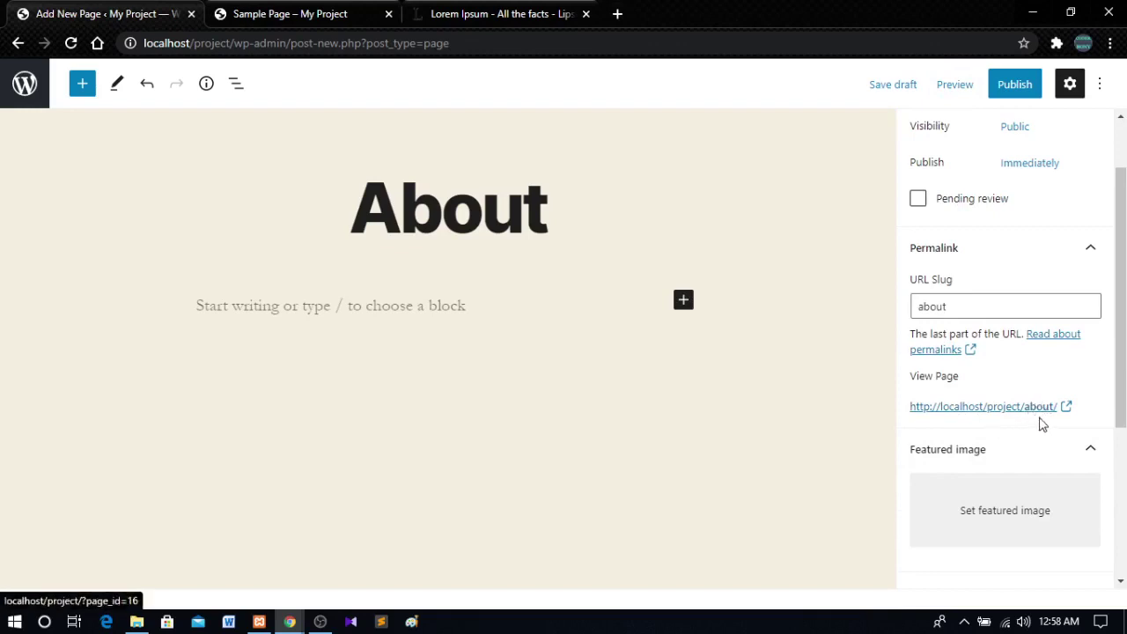
click(405, 176)
click(561, 195)
Copy the Lorem Ipsum explanatory sections from lipsum.com and paste them into the body of the About page
click(407, 302)
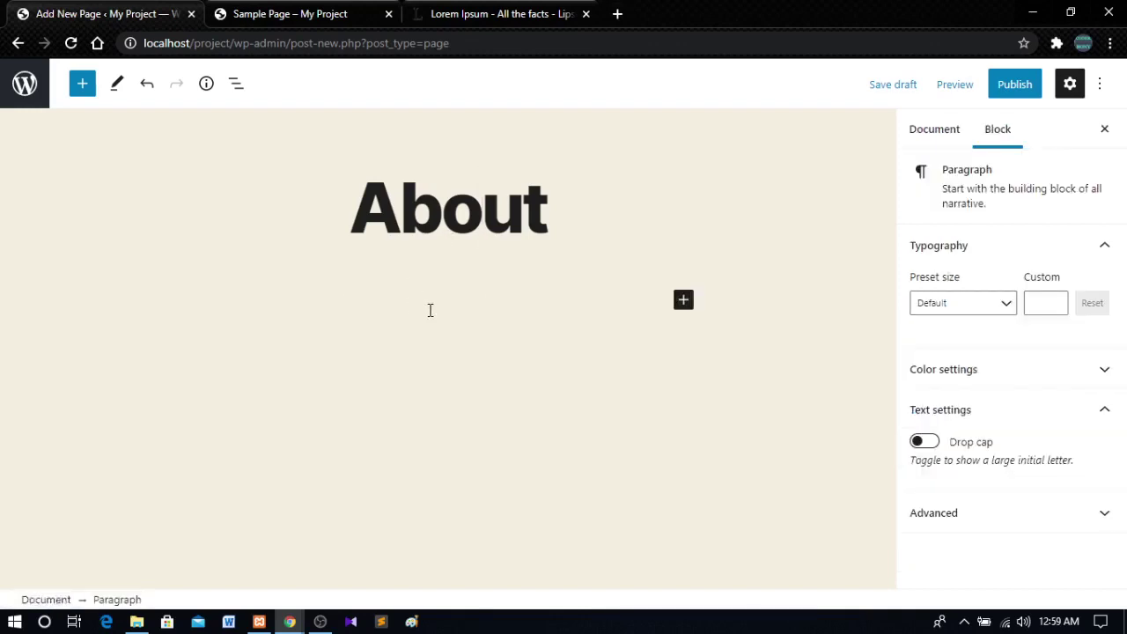
click(443, 10)
scroll(460, 284, up, 4)
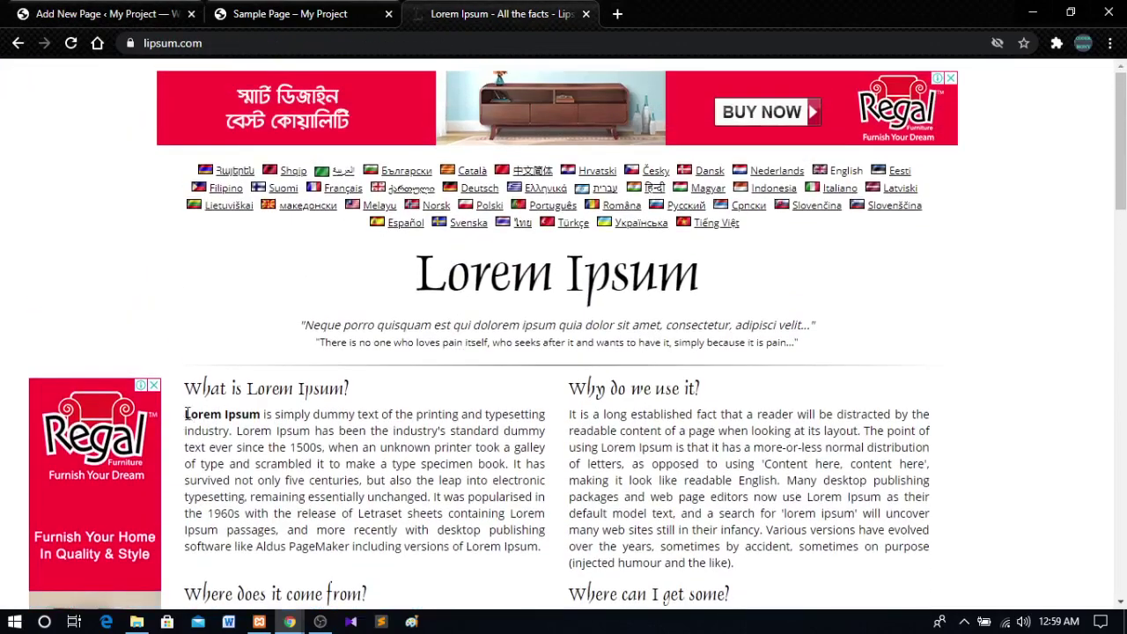
drag(186, 414, 837, 195)
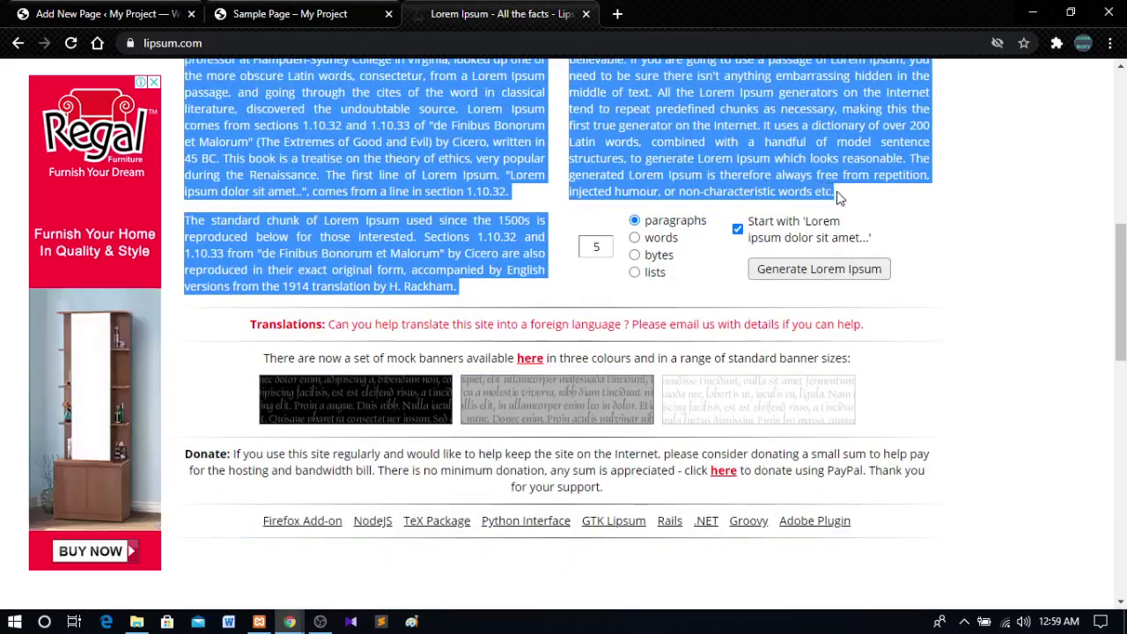
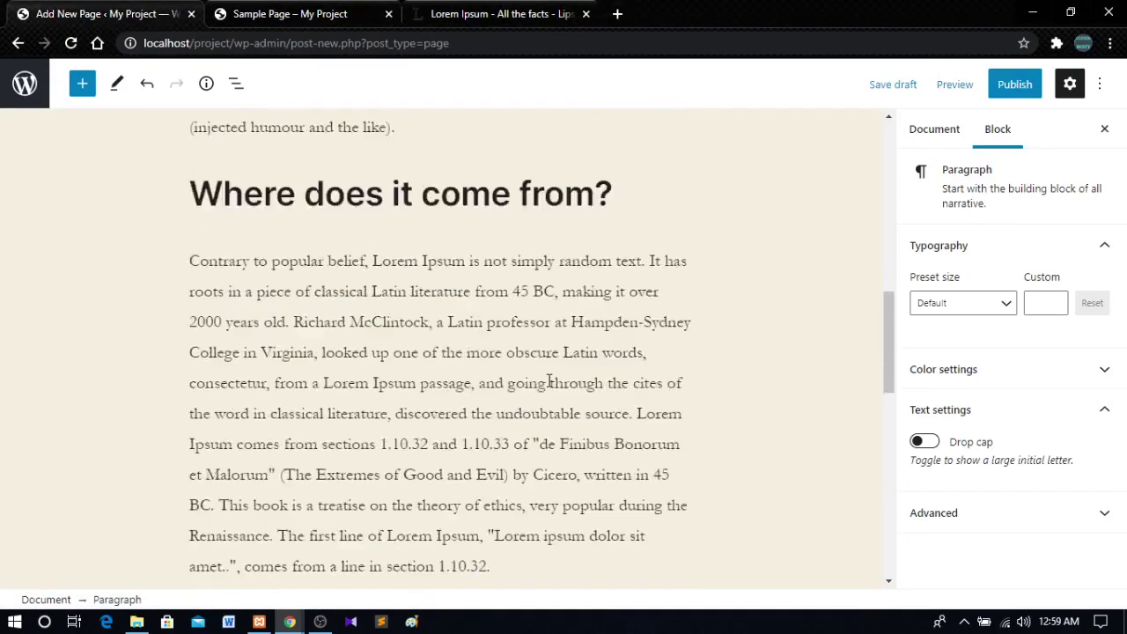
Review the pasted headings and paragraphs from the lower sections back up to the About title
scroll(548, 380, down, 4)
click(549, 381)
scroll(589, 402, up, 6)
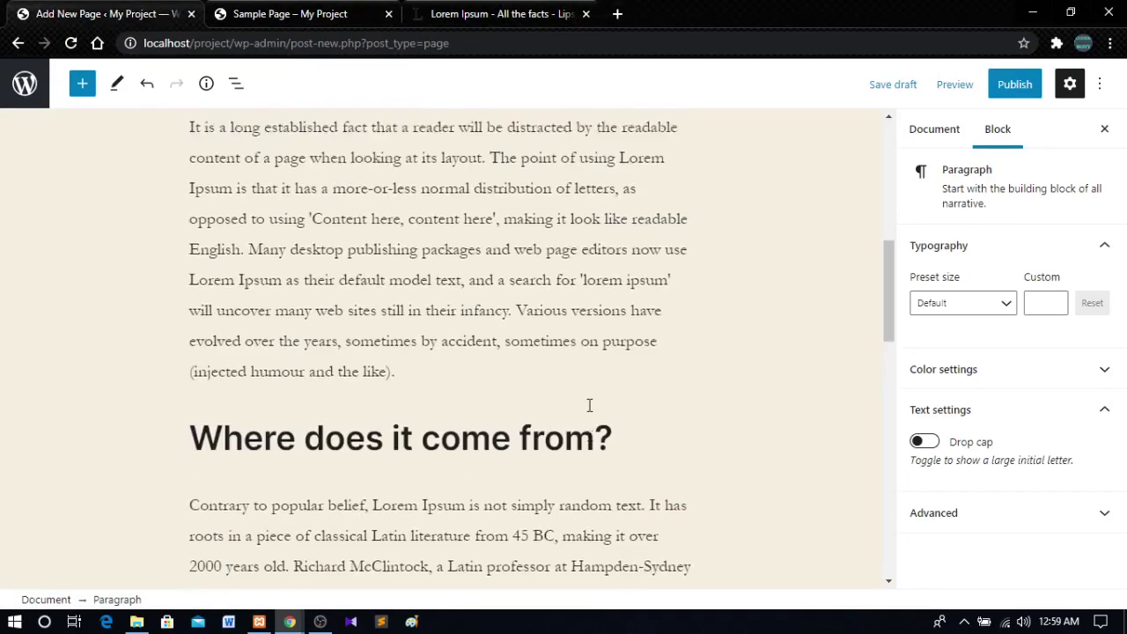
click(390, 385)
scroll(504, 400, up, 3)
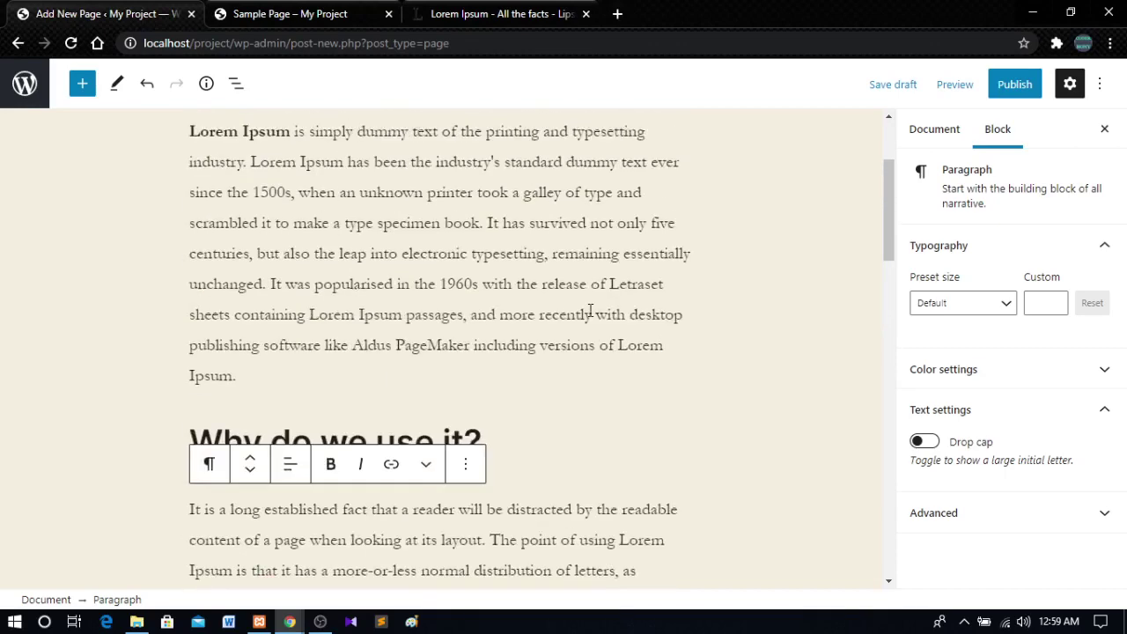
click(592, 310)
scroll(602, 334, up, 2)
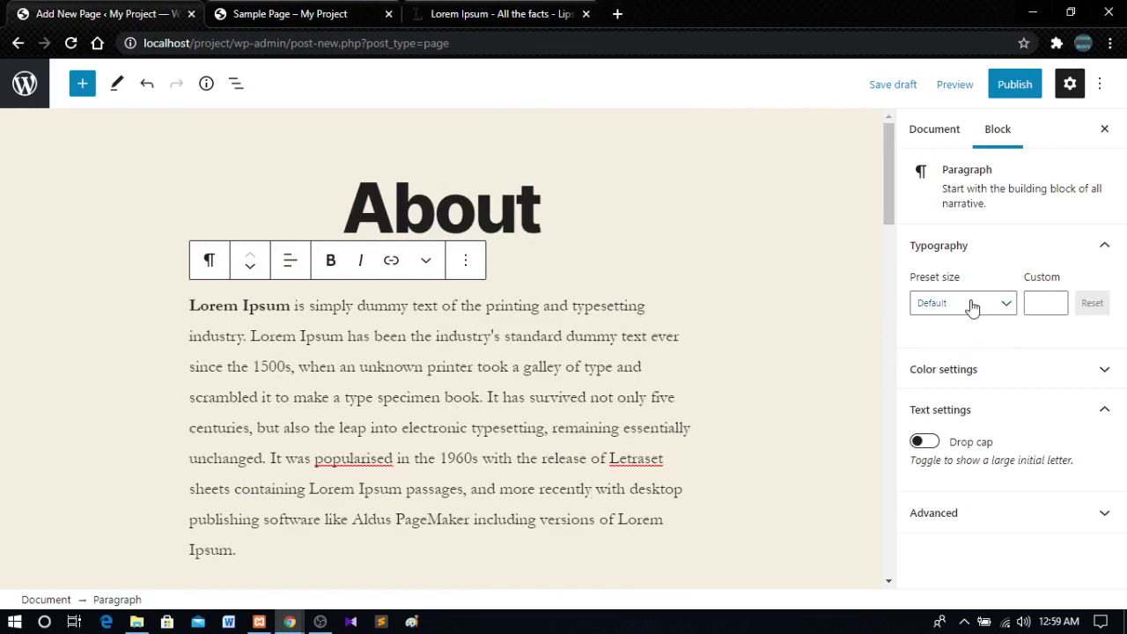
Check the page's document and permalink settings, and publish the About page immediately with public visibility
click(939, 130)
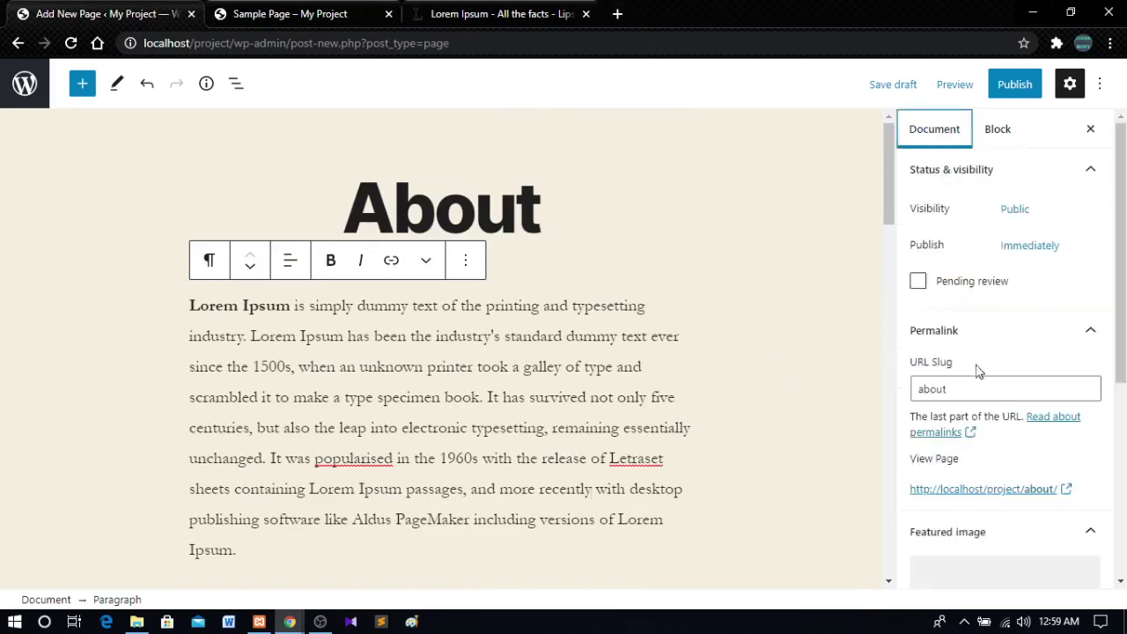
click(979, 337)
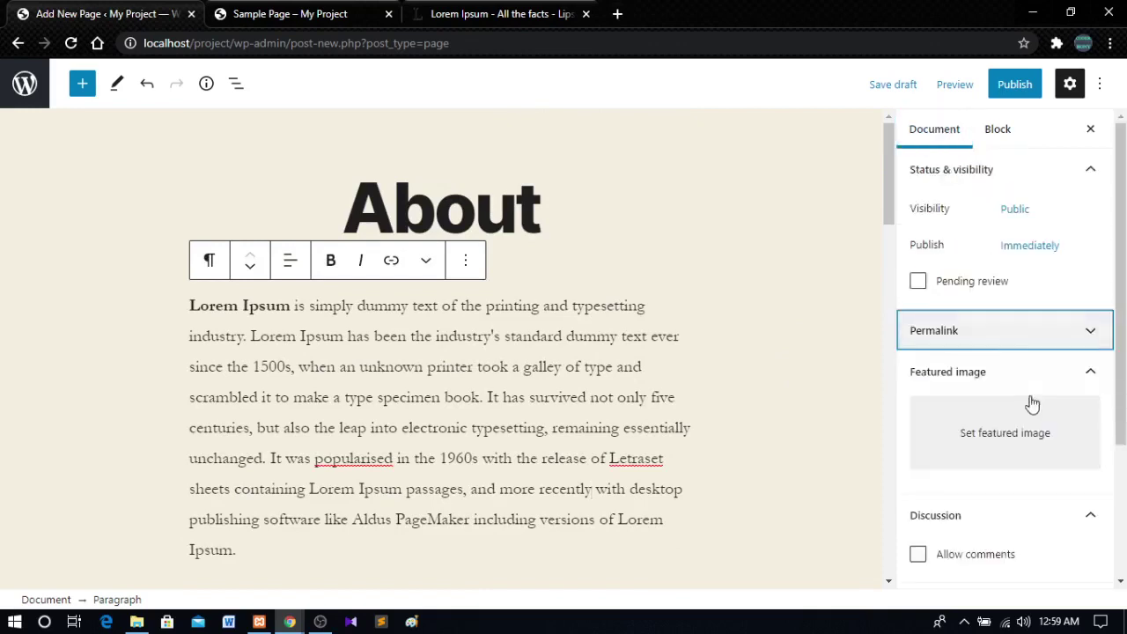
click(1004, 328)
click(1022, 92)
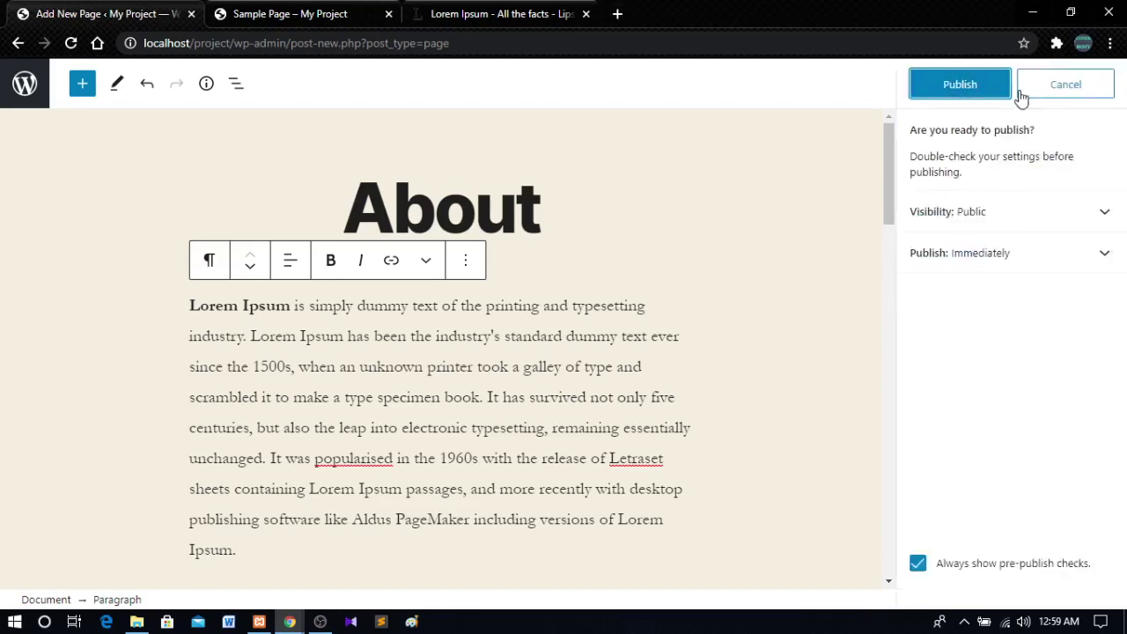
click(962, 84)
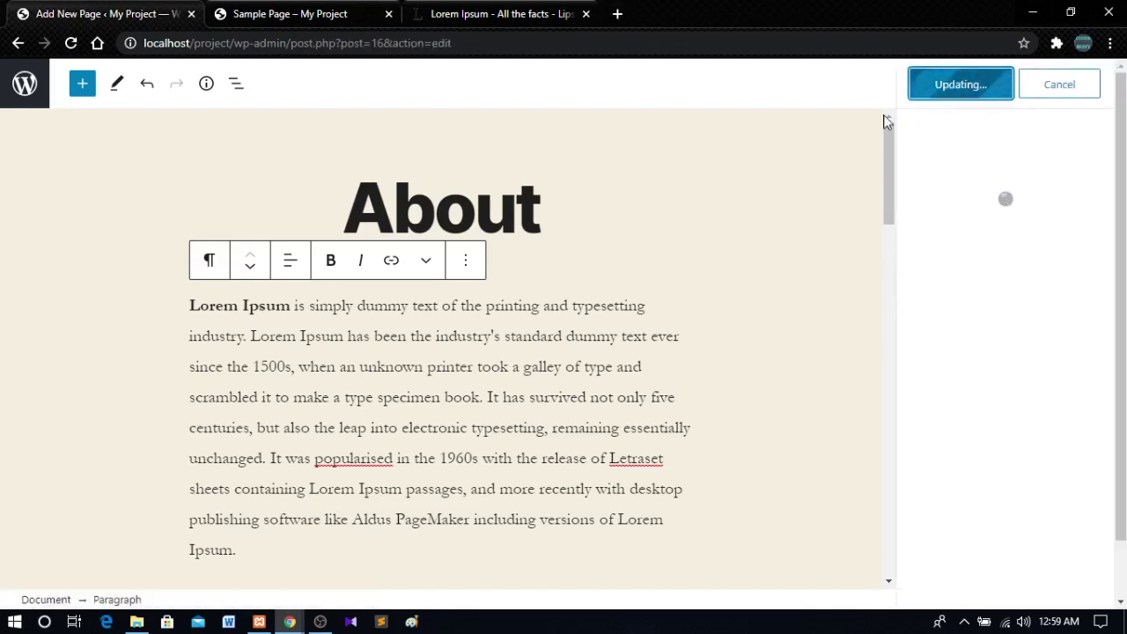
Go back to the Pages list, refresh it, and open the About page for editing
click(20, 44)
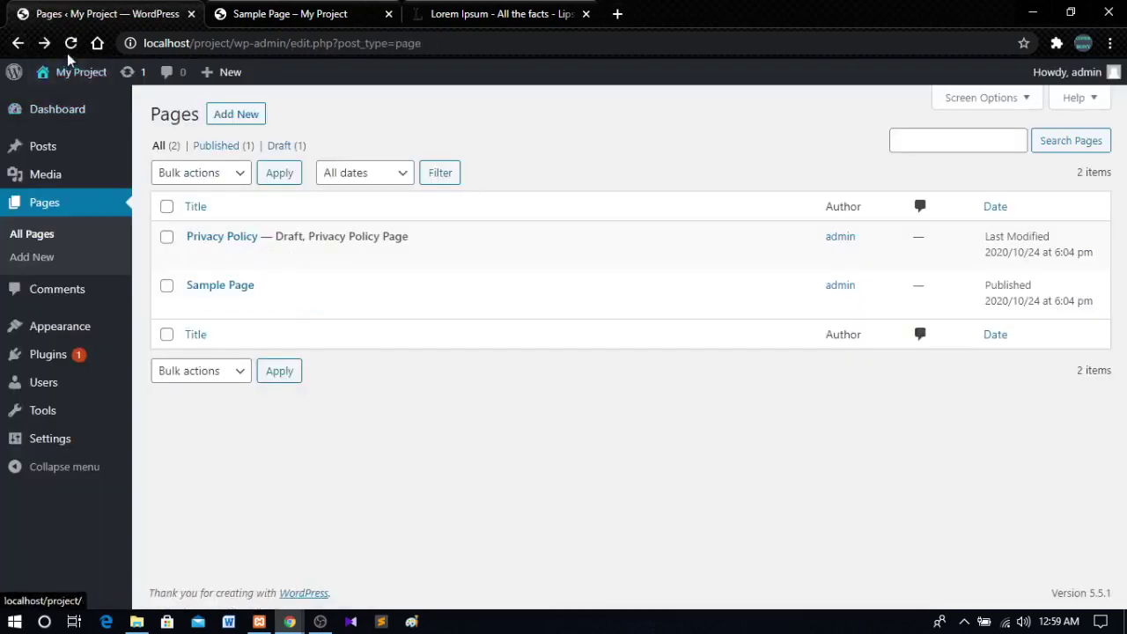
click(72, 43)
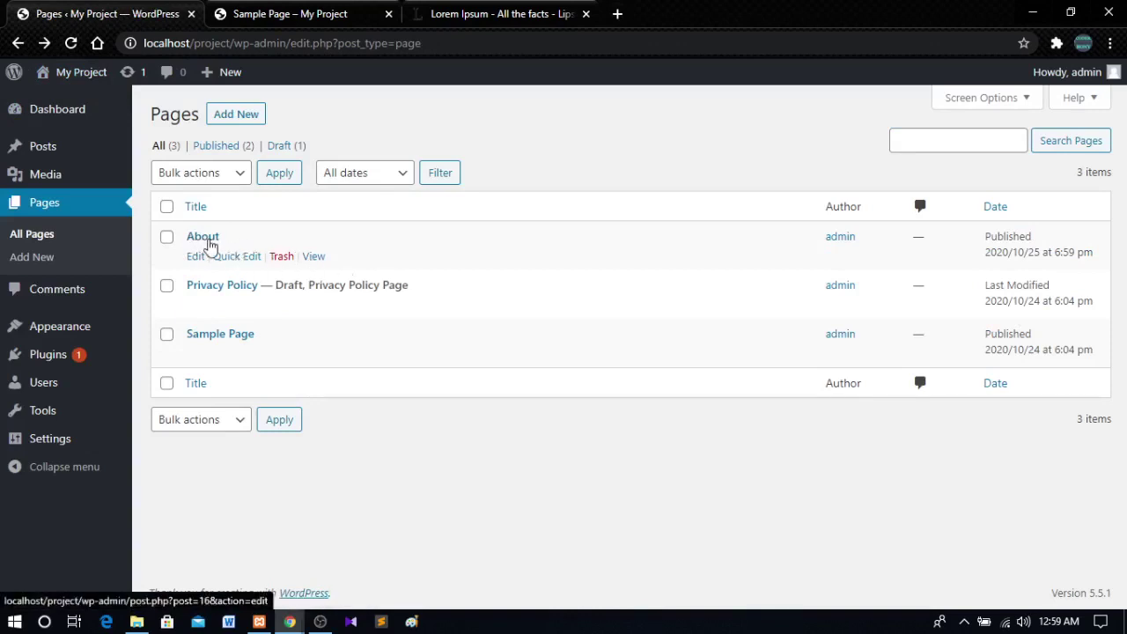
click(210, 246)
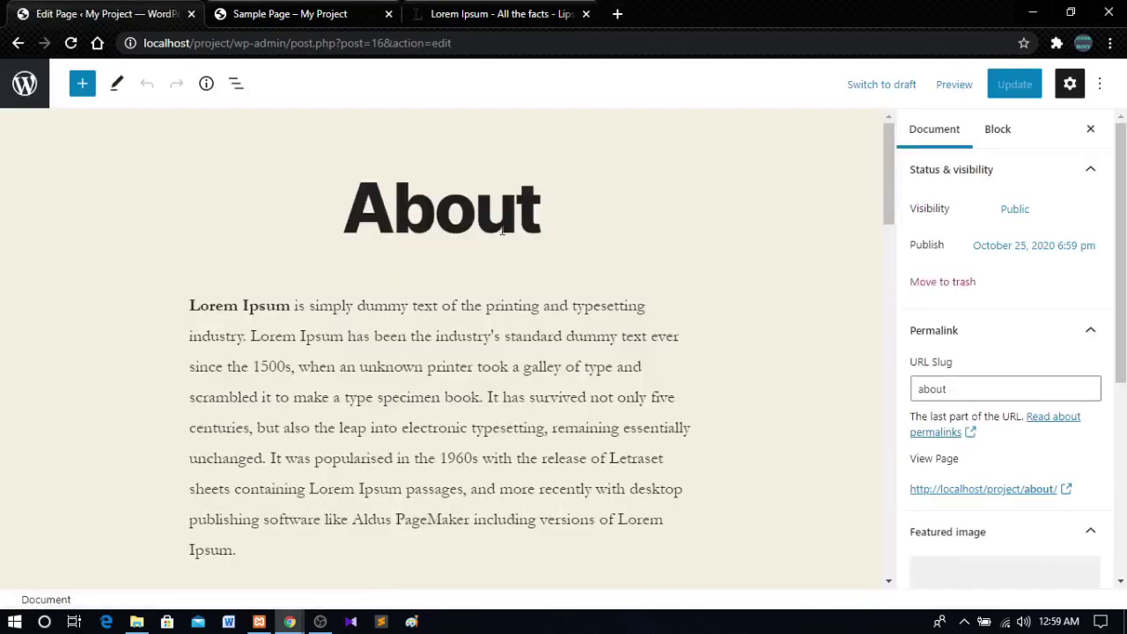
Open the About page's permalink in a new browser tab
scroll(978, 374, down, 1)
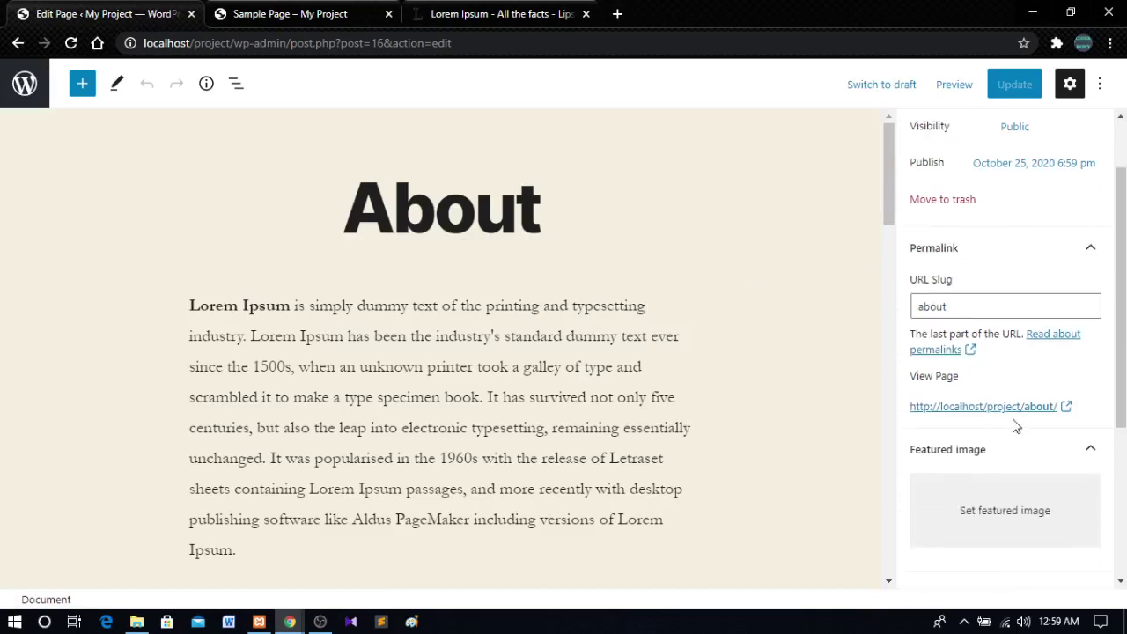
right_click(964, 409)
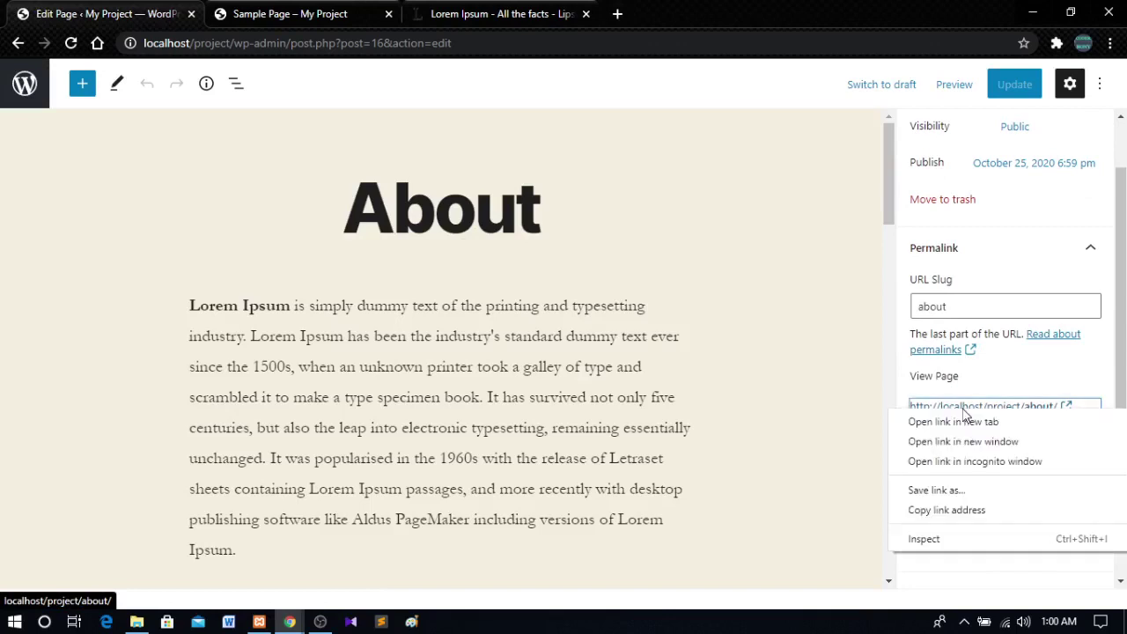
click(953, 422)
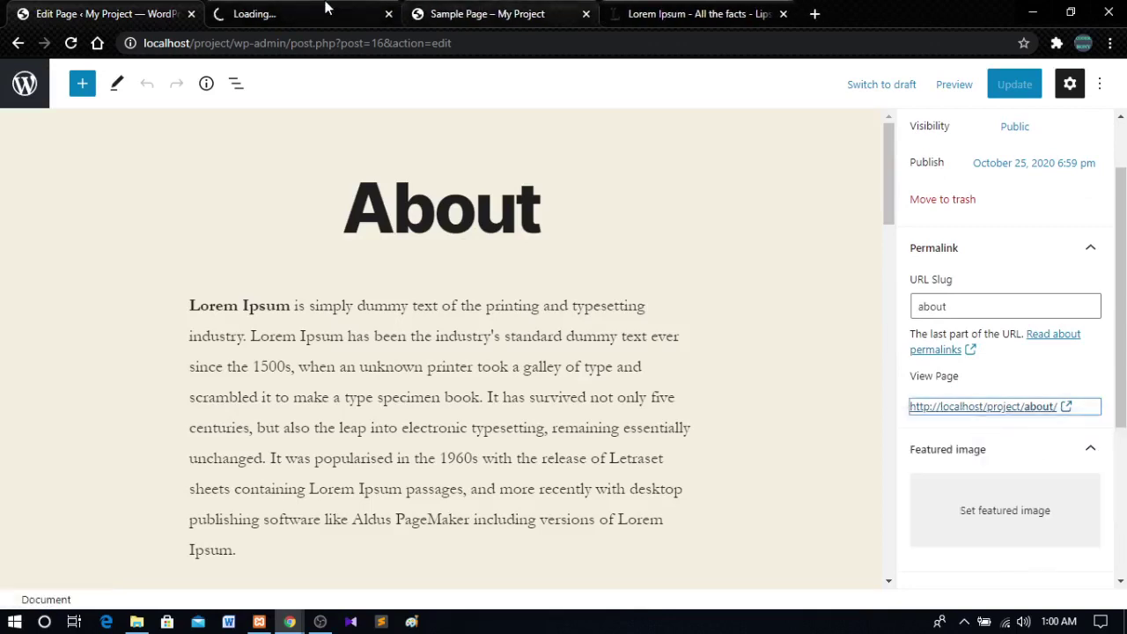
From the live About page, open Sample Page through the site navigation and review its content, footer widgets and web address
click(315, 9)
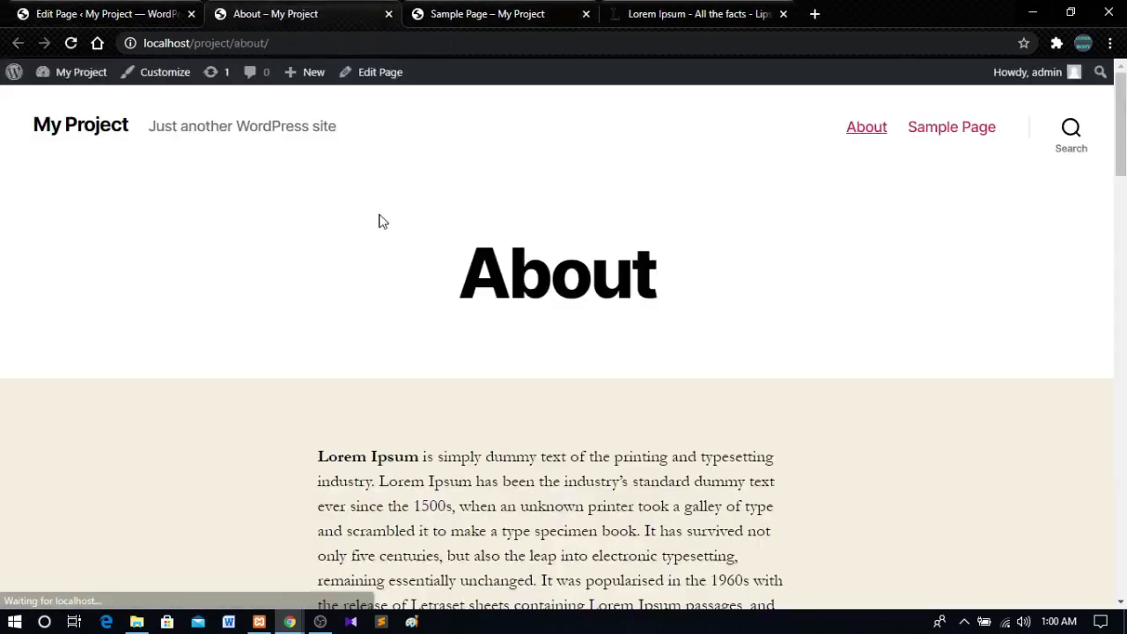
click(944, 139)
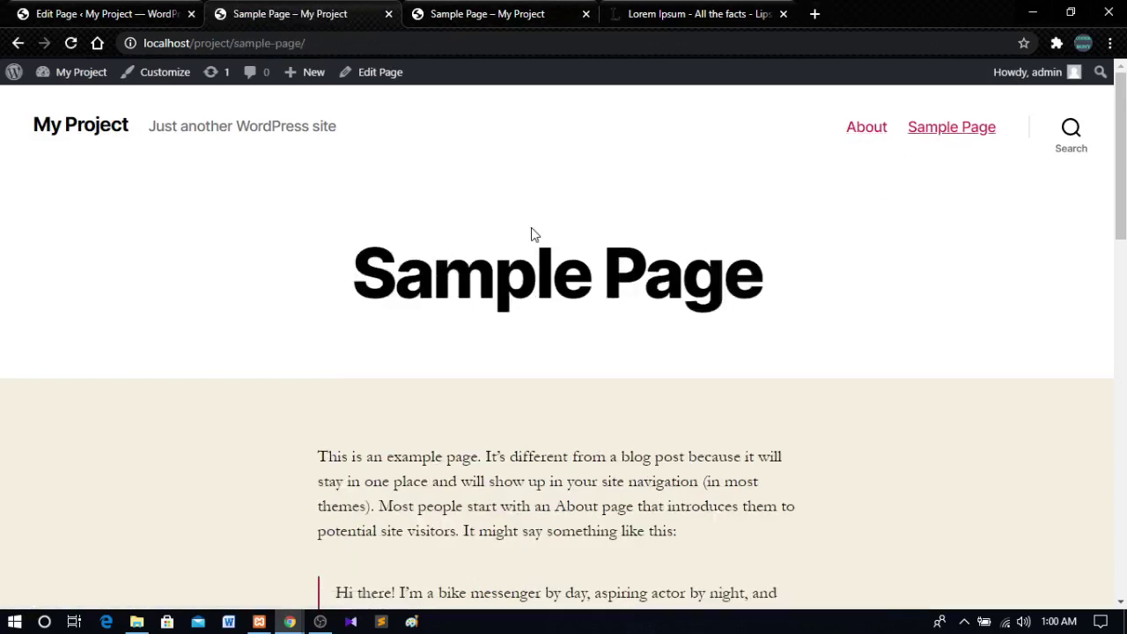
scroll(532, 234, down, 4)
scroll(532, 231, down, 10)
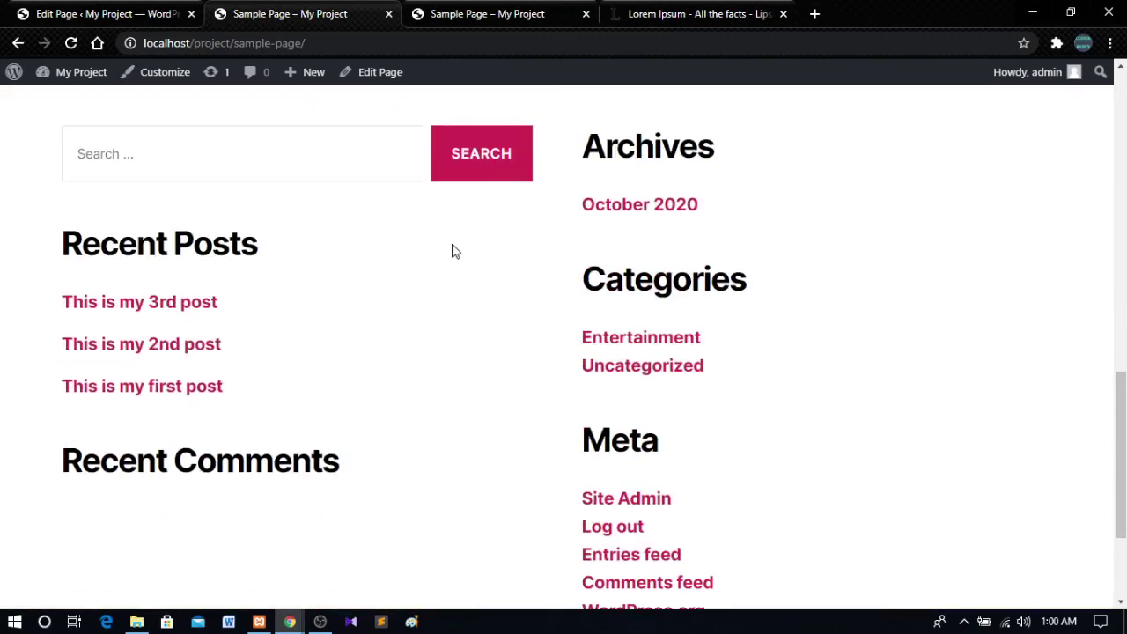
scroll(450, 267, up, 10)
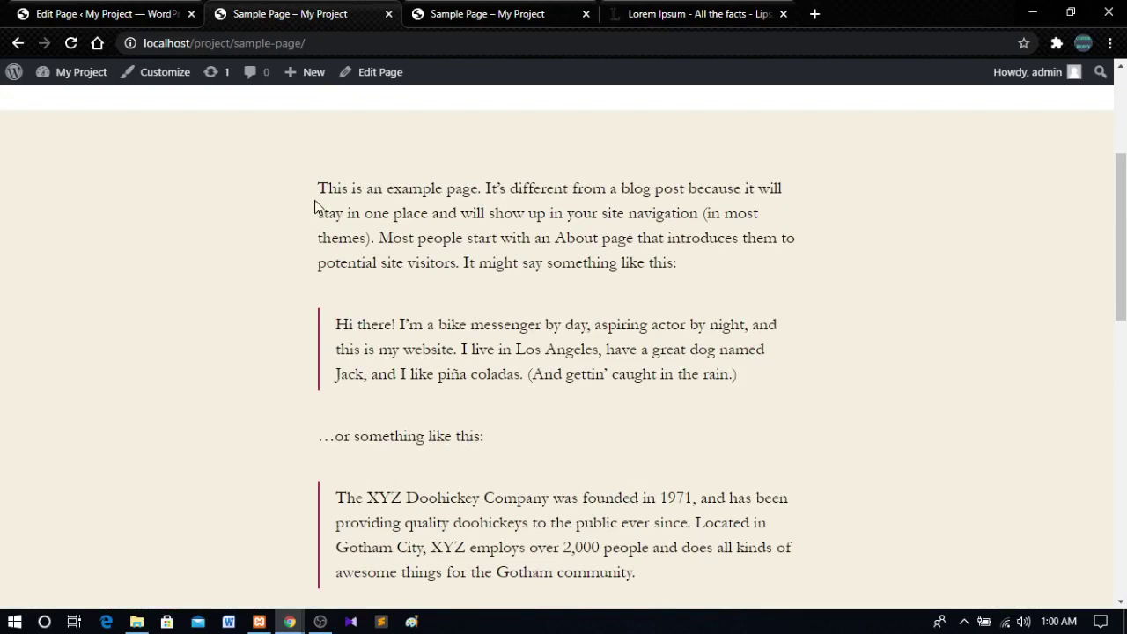
drag(314, 206, 604, 240)
scroll(700, 244, up, 3)
click(220, 350)
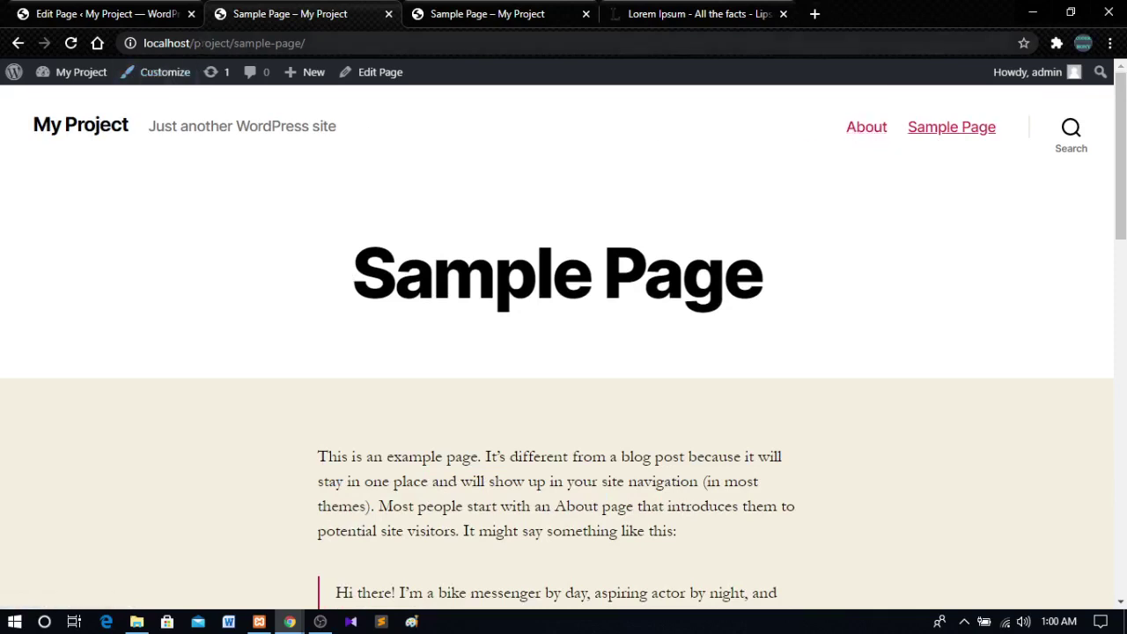
double_click(201, 48)
Return to the live About page through the site navigation and check its web address
click(869, 132)
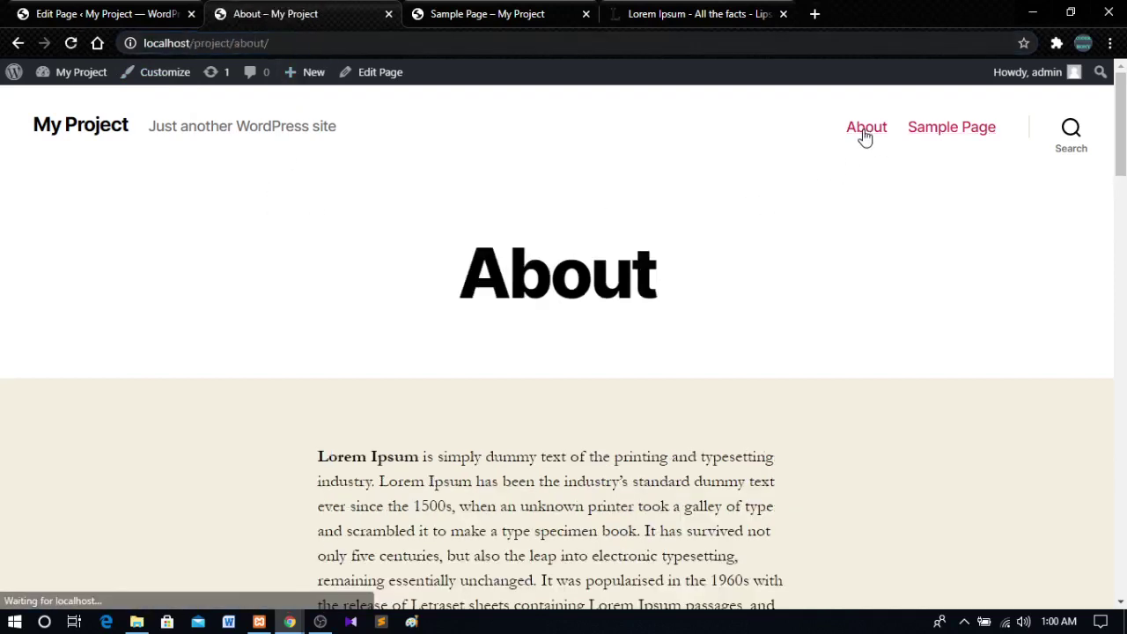
click(205, 44)
click(204, 44)
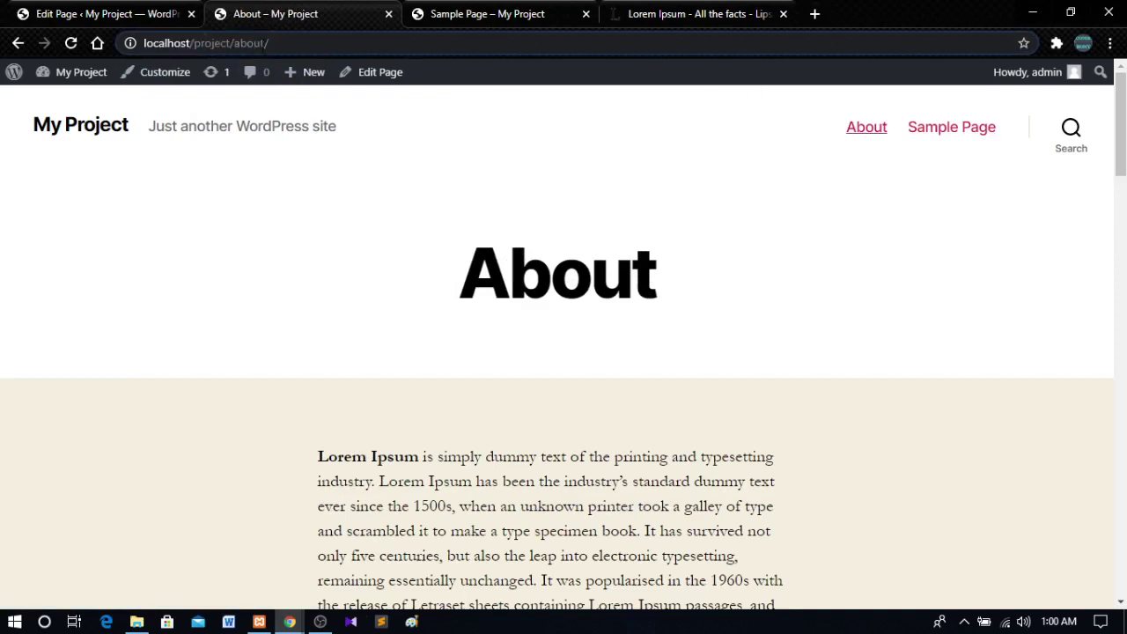
click(252, 191)
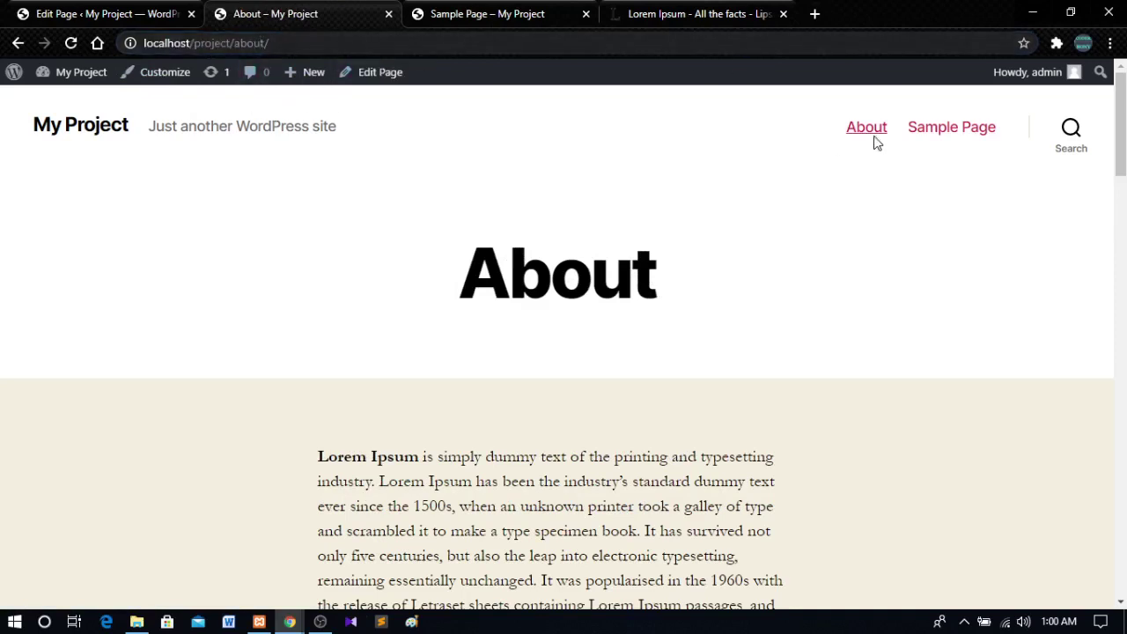
Examine the live About page from its headings and paragraphs through the search, recent posts and meta widgets to the footer
scroll(634, 255, down, 5)
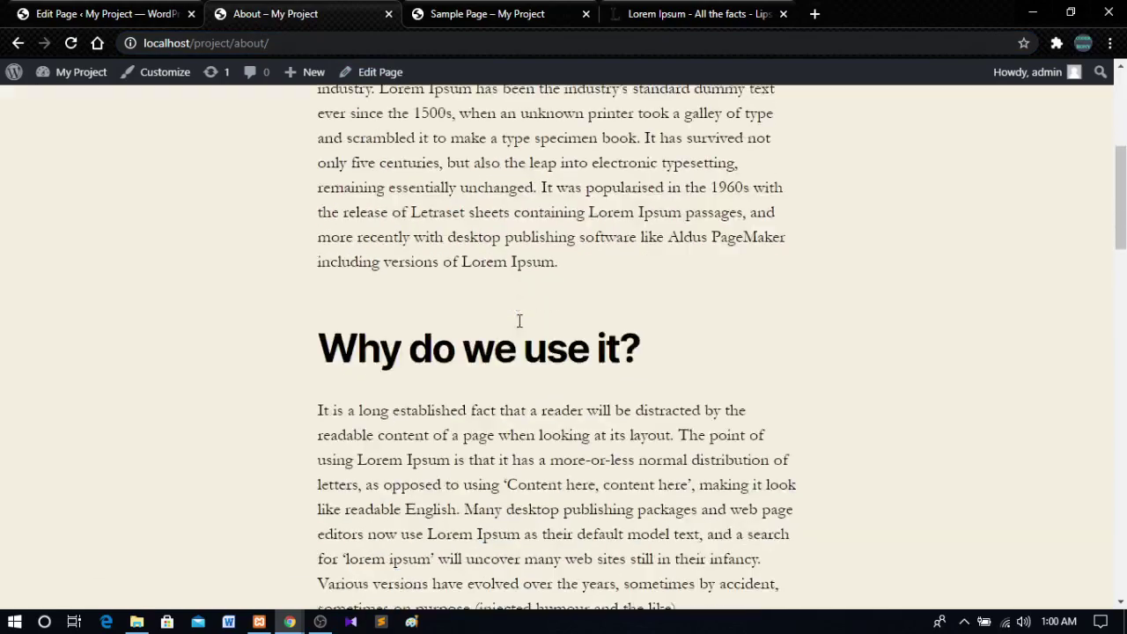
scroll(567, 315, down, 5)
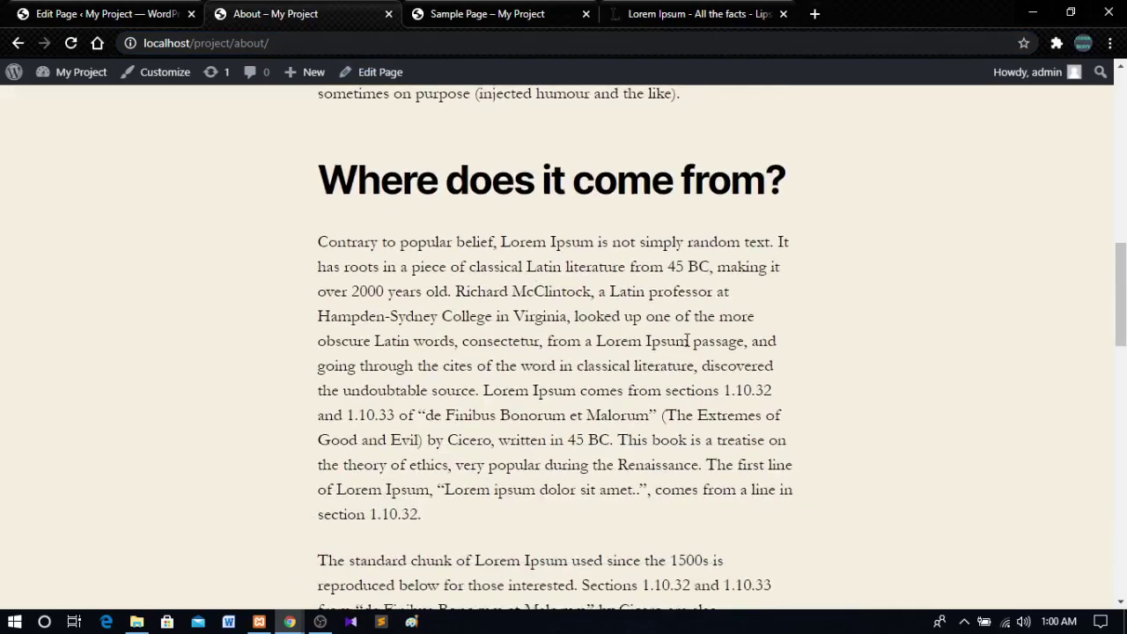
scroll(688, 341, down, 10)
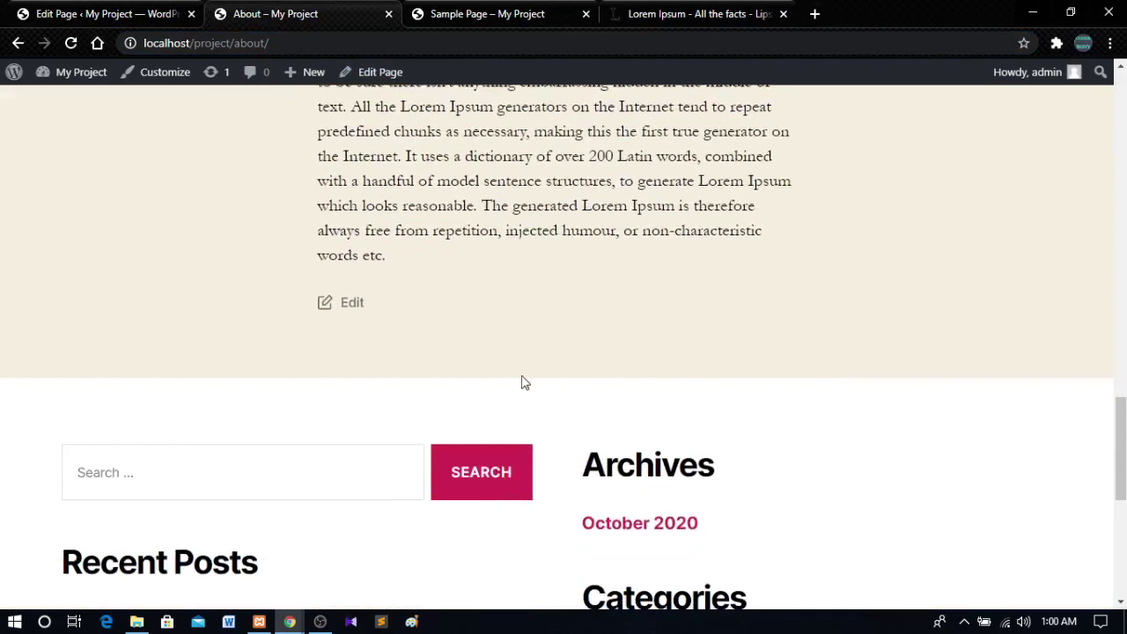
scroll(713, 322, down, 6)
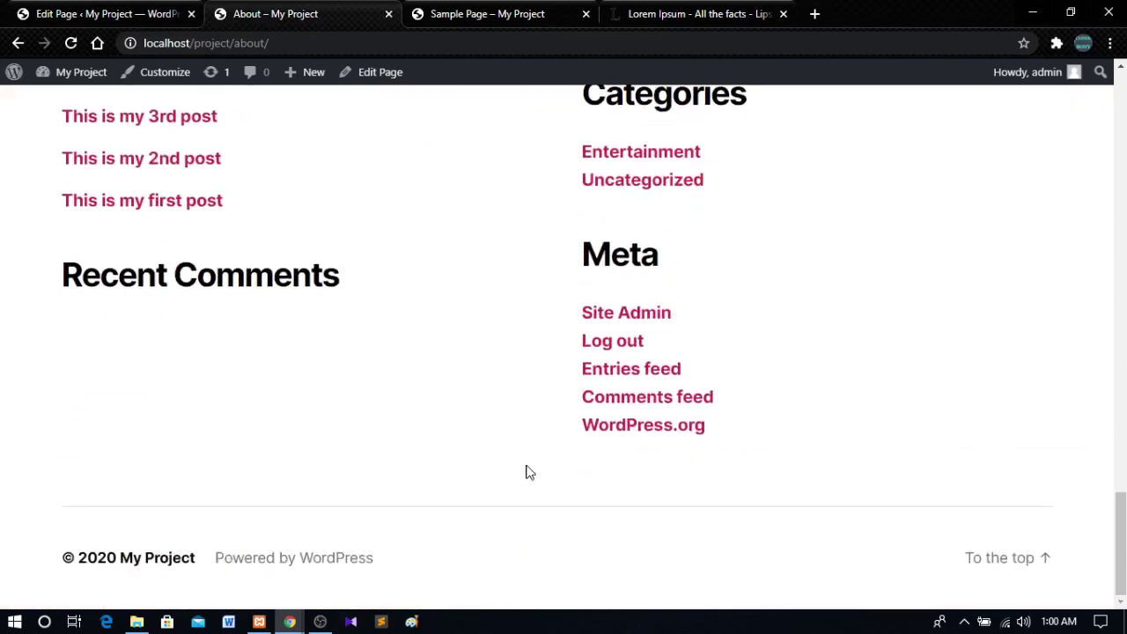
scroll(528, 470, up, 3)
scroll(458, 448, down, 3)
scroll(244, 261, up, 4)
scroll(458, 354, down, 1)
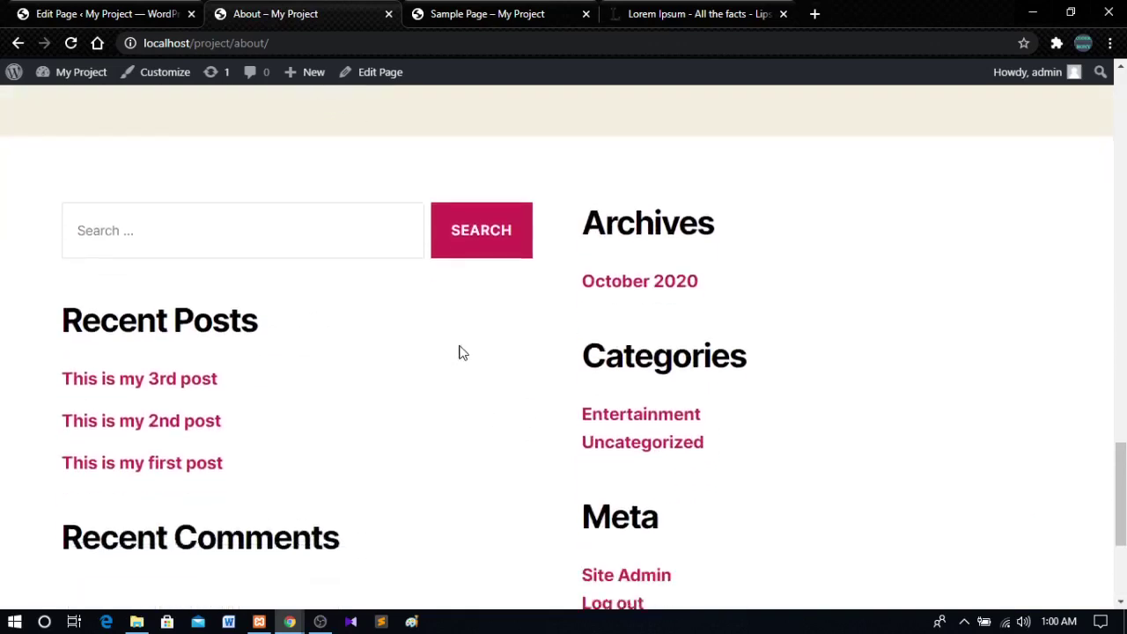
click(320, 239)
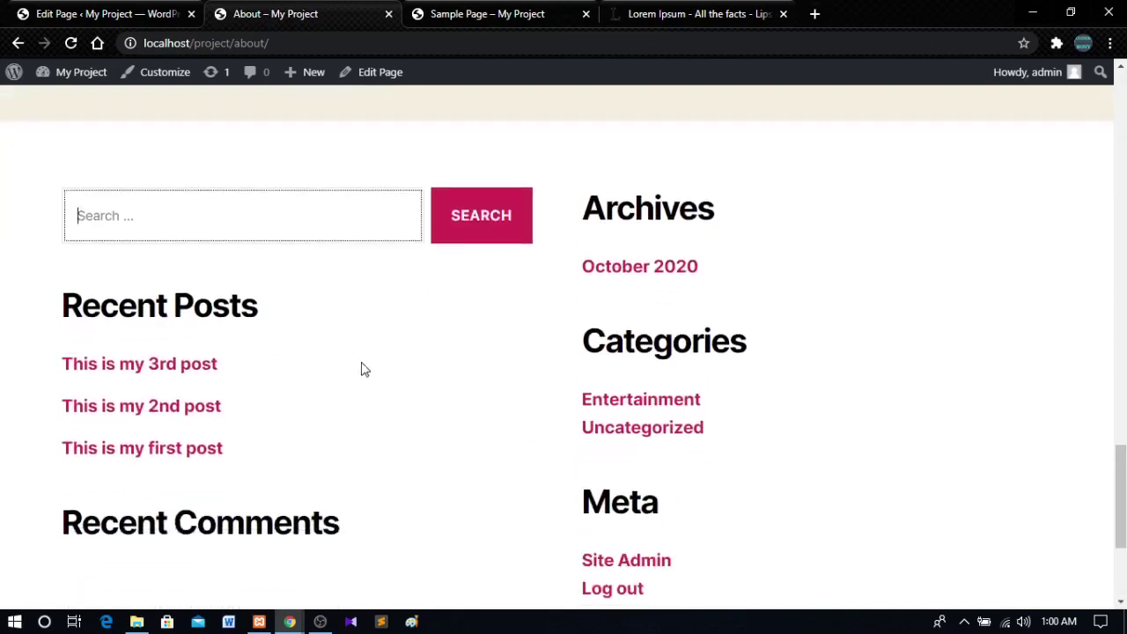
scroll(616, 467, down, 3)
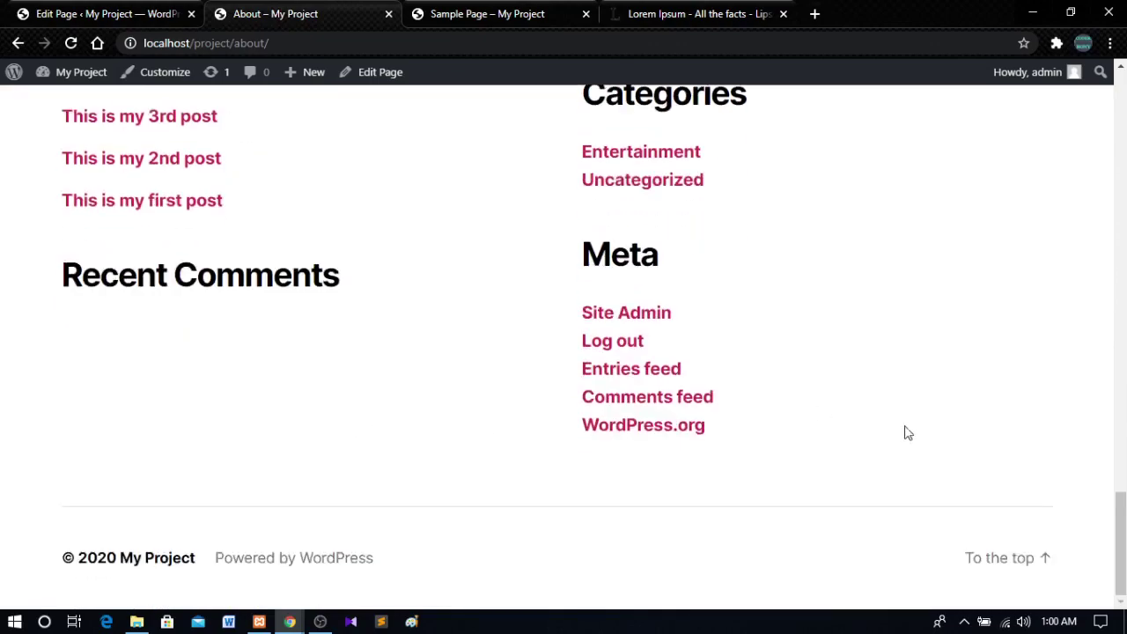
scroll(986, 397, up, 20)
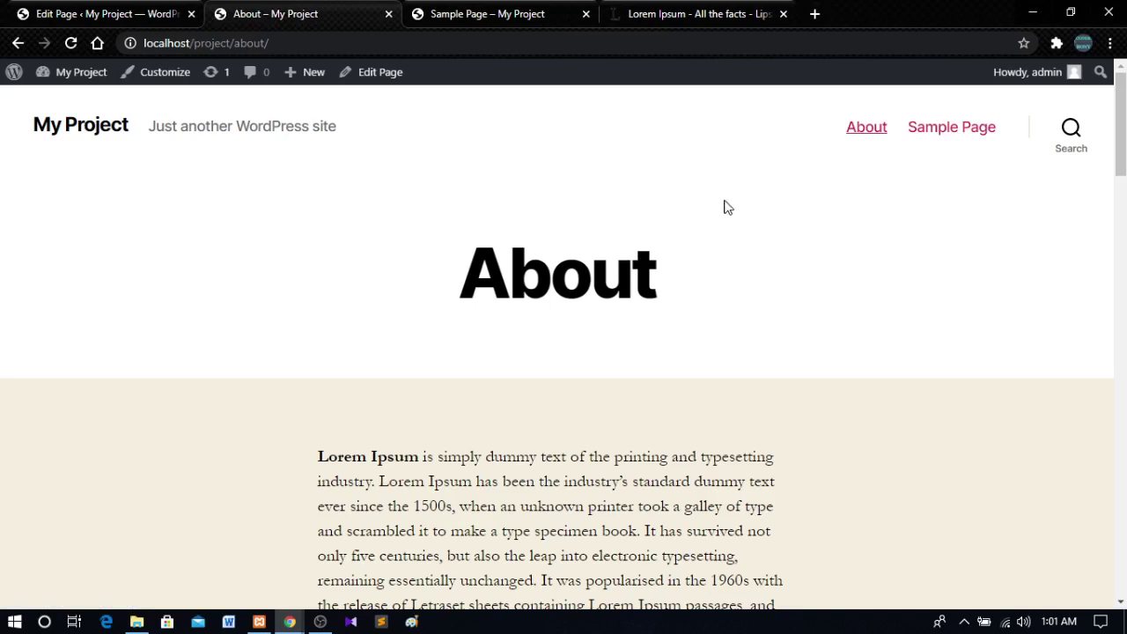
Leave the About page's editor and go back to the Pages list in the WordPress admin
click(101, 14)
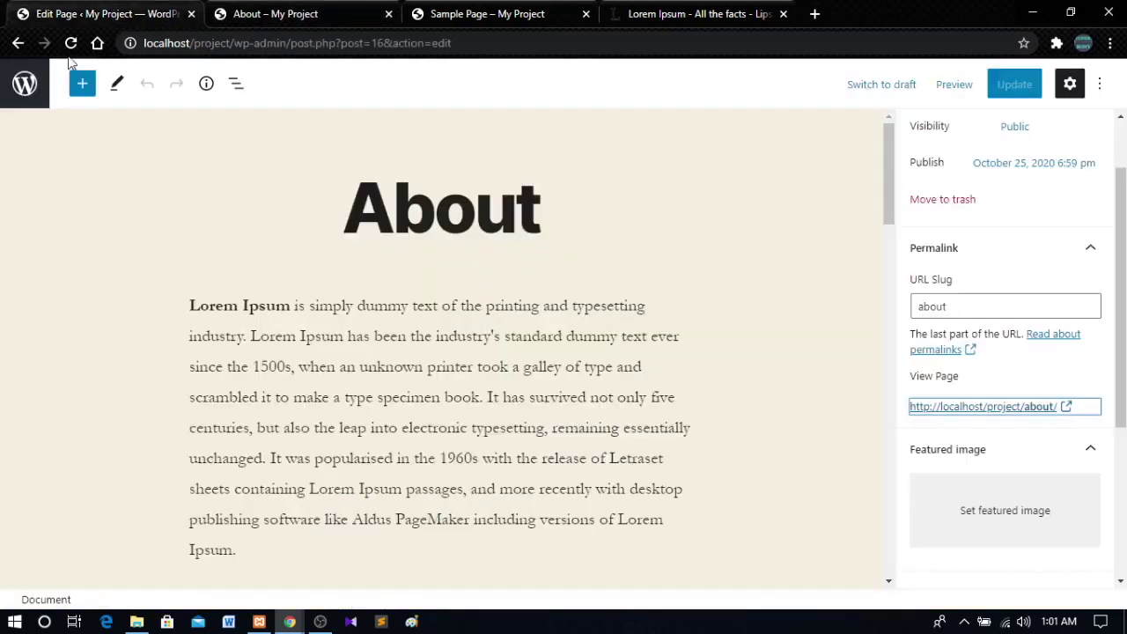
click(18, 43)
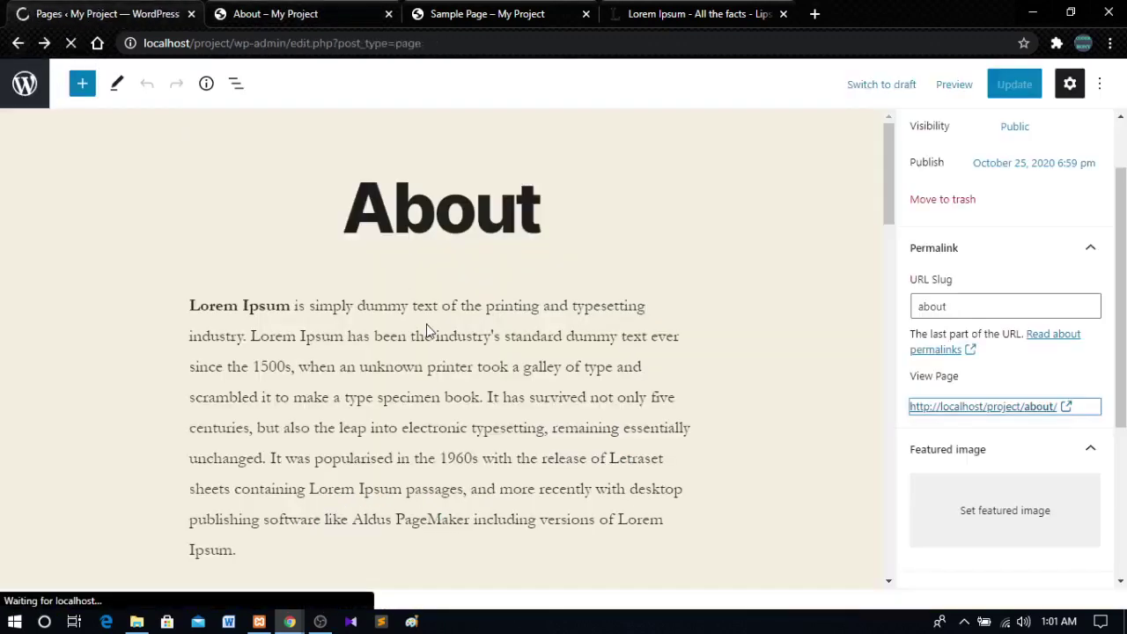